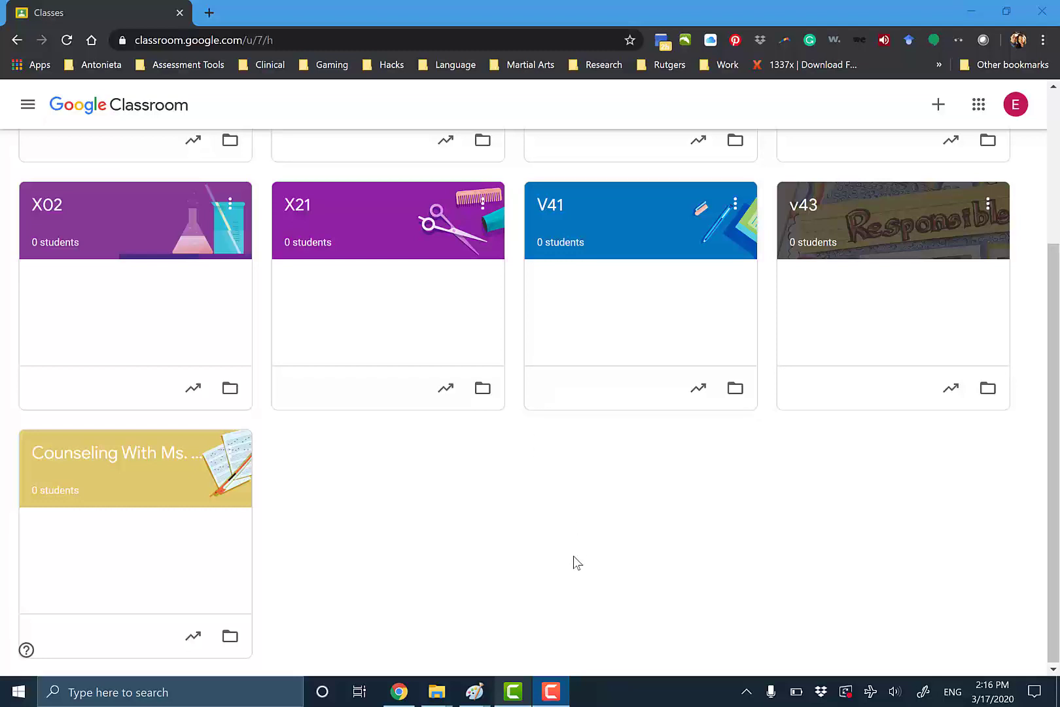
Create a class named 'Test Classroom' with the subject 'Technology'.
{"action": "scroll", "coordinate": [583, 533], "scroll_direction": "up", "scroll_amount": 3}
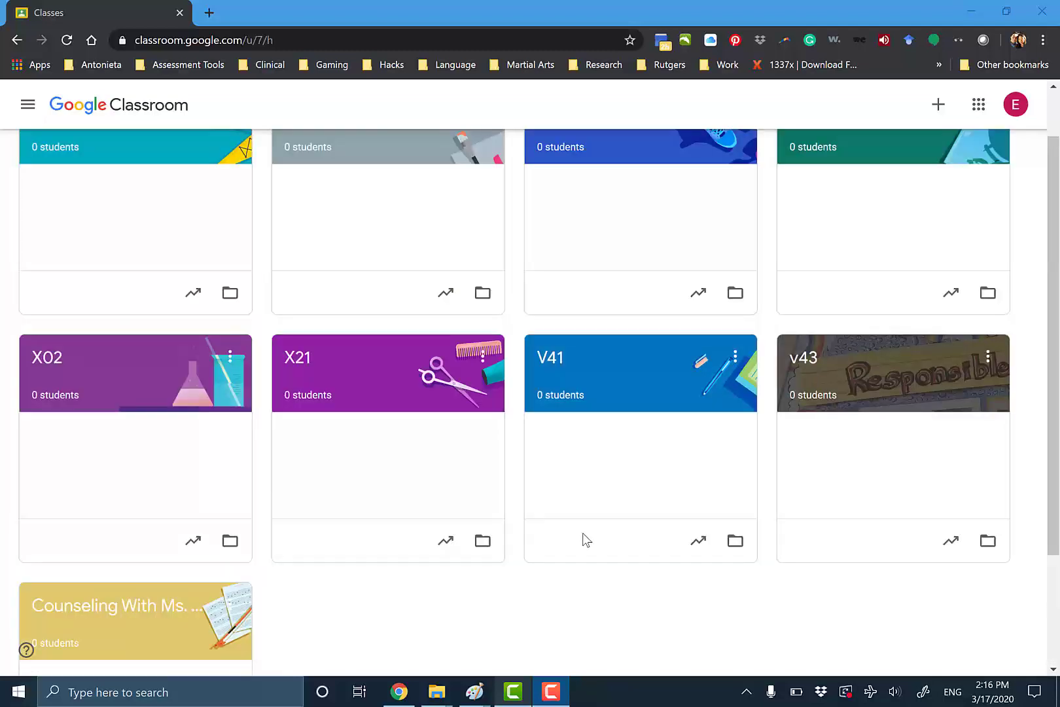
{"action": "scroll", "coordinate": [583, 533], "scroll_direction": "down", "scroll_amount": 3}
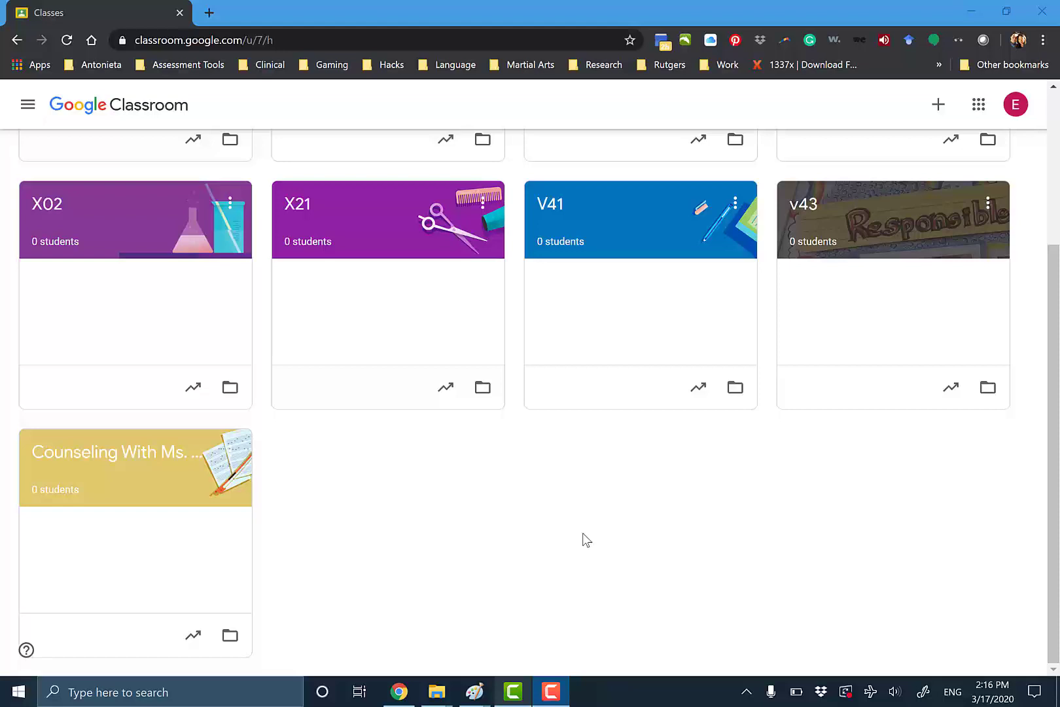
{"action": "left_click", "coordinate": [938, 113]}
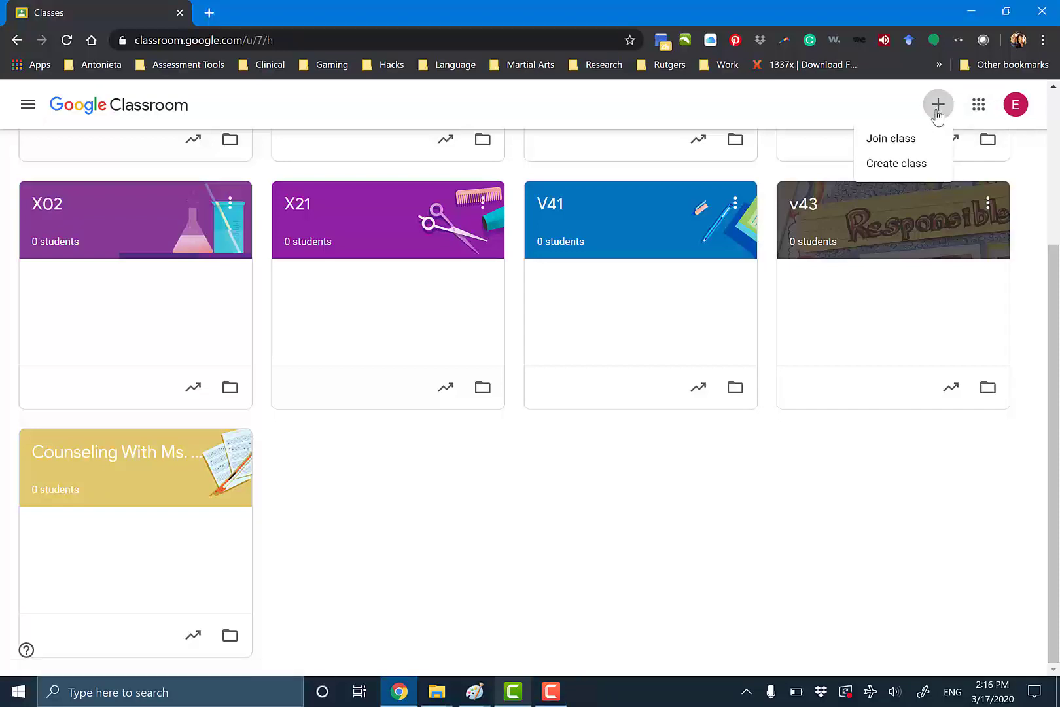
{"action": "left_click", "coordinate": [896, 165]}
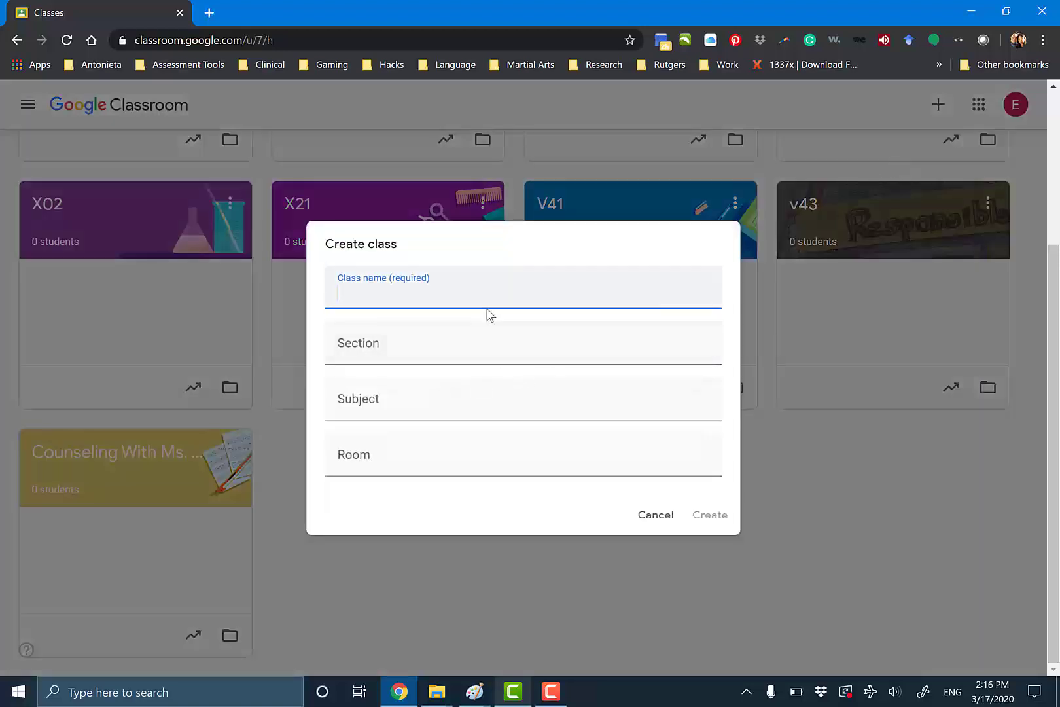
{"action": "type", "text": "Test Classroom"}
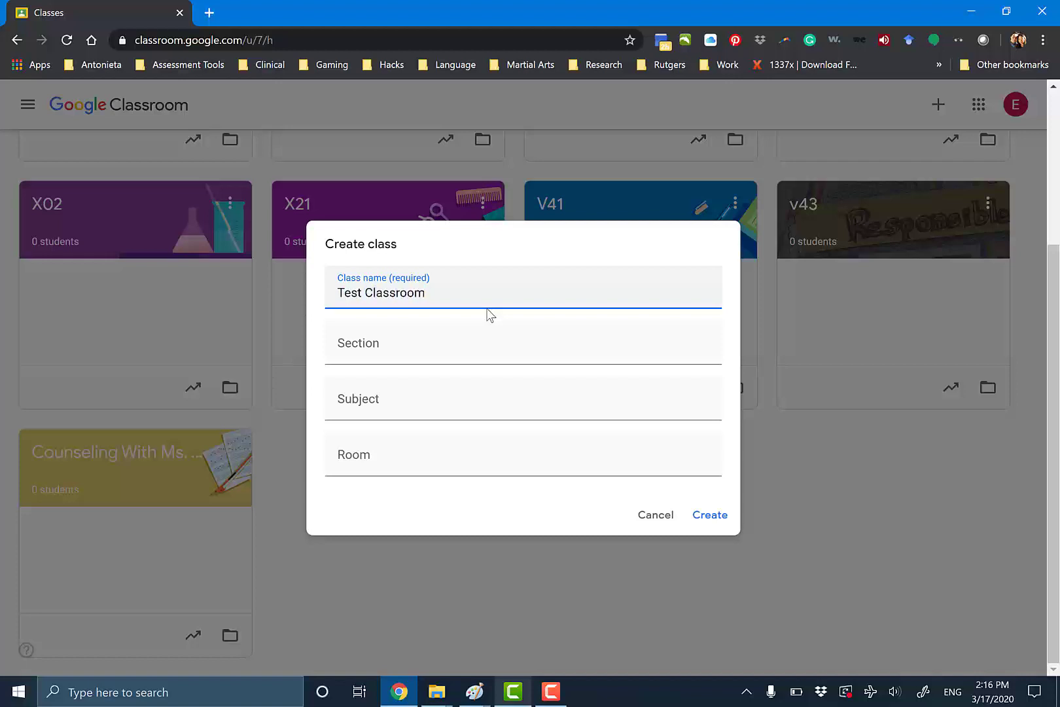
{"action": "key", "text": "Tab"}
{"action": "key", "text": "Tab"}
{"action": "type", "text": "Technology"}
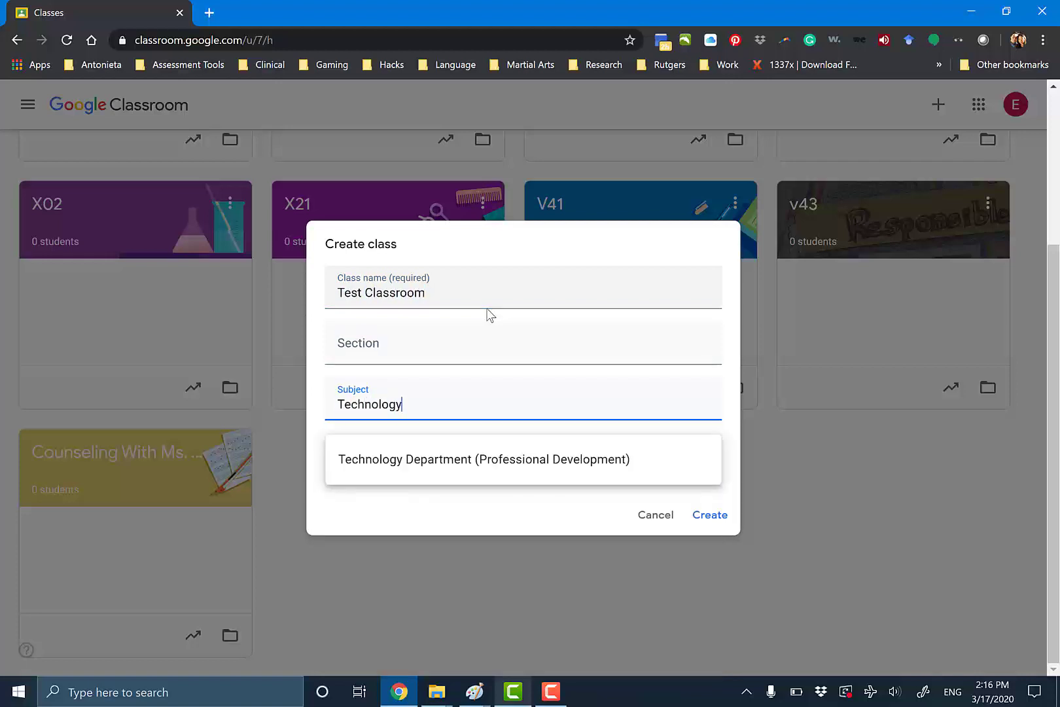
{"action": "left_click", "coordinate": [705, 520]}
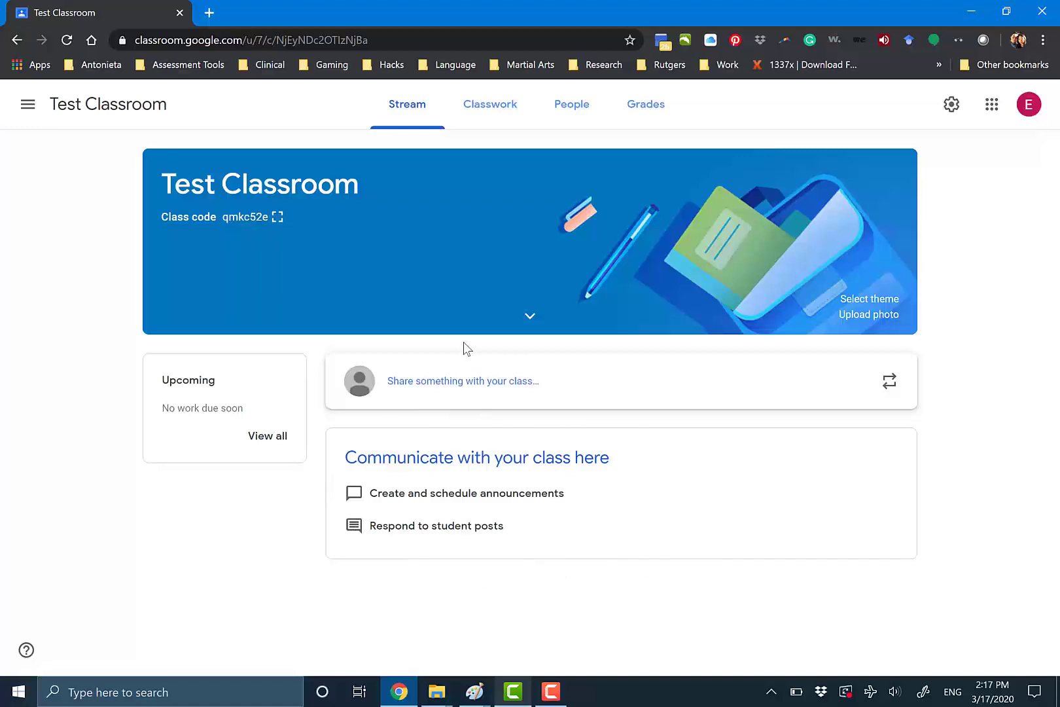
Go to Test Classroom's Classwork page and bring up the Create menu.
{"action": "left_click", "coordinate": [486, 109]}
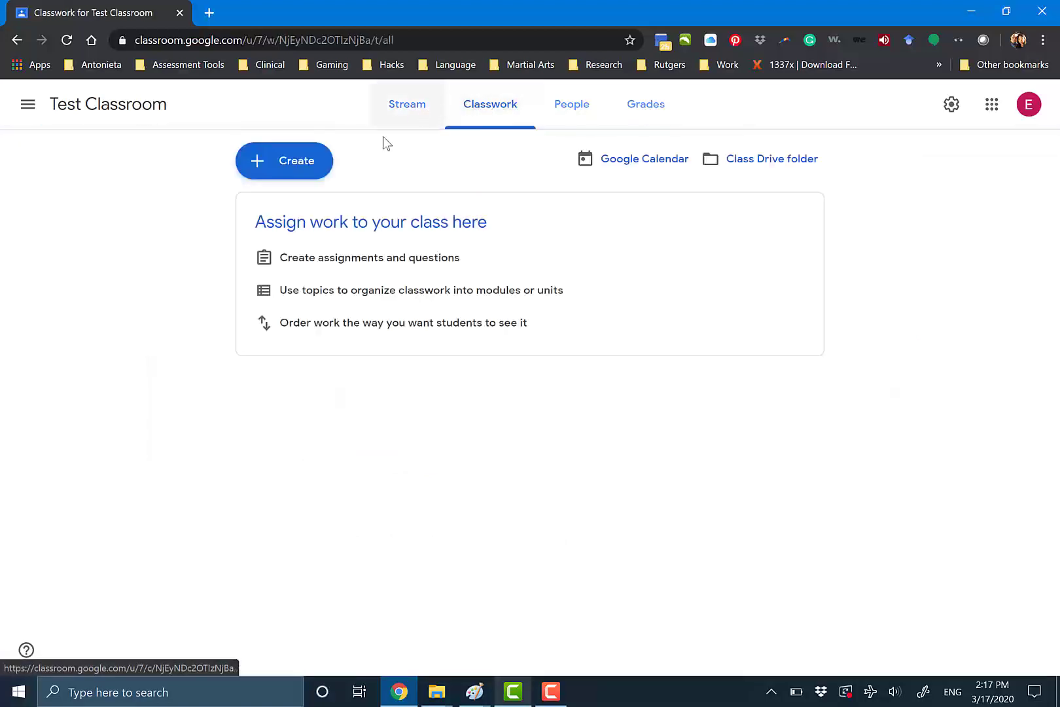
{"action": "left_click", "coordinate": [310, 168]}
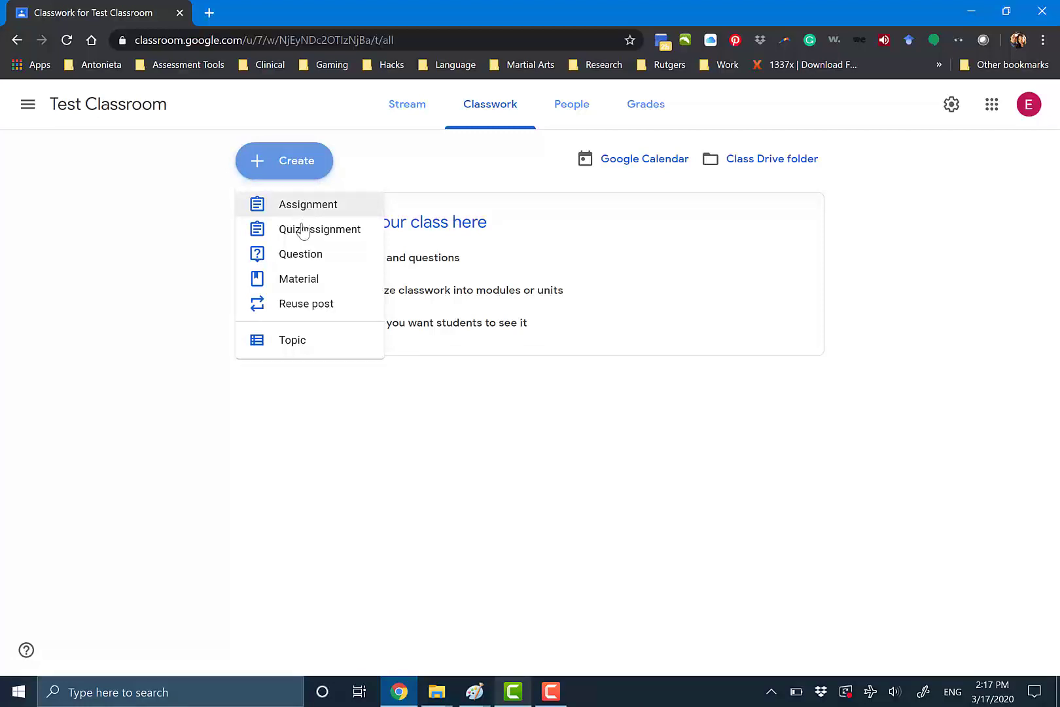
Start a Material post, replacing the typed 'Introduction 10' title with 'Class 1'.
{"action": "left_click", "coordinate": [295, 282]}
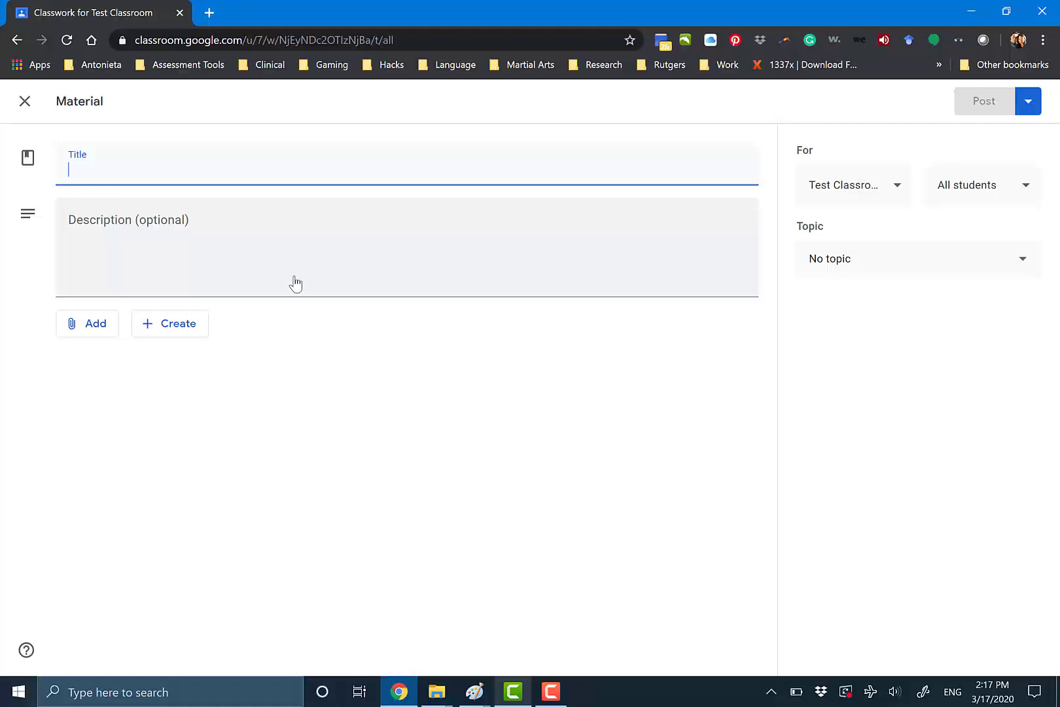
{"action": "type", "text": "Introduc"}
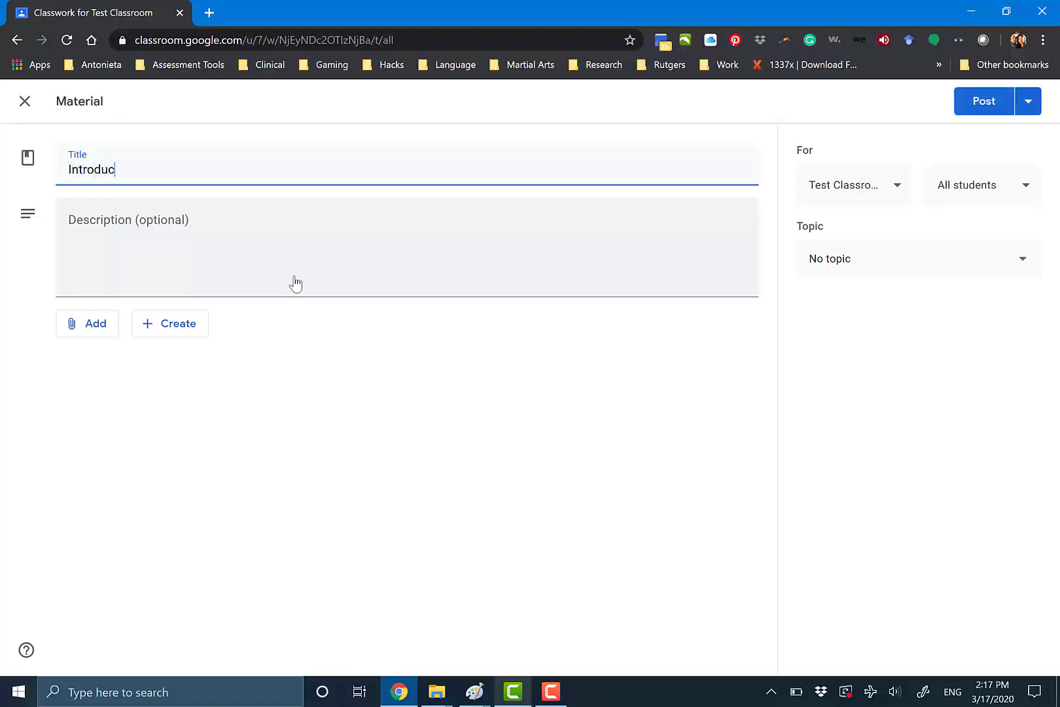
{"action": "key", "text": "BackSpace"}
{"action": "key", "text": "BackSpace"}
{"action": "key", "text": "BackSpace"}
{"action": "key", "text": "BackSpace"}
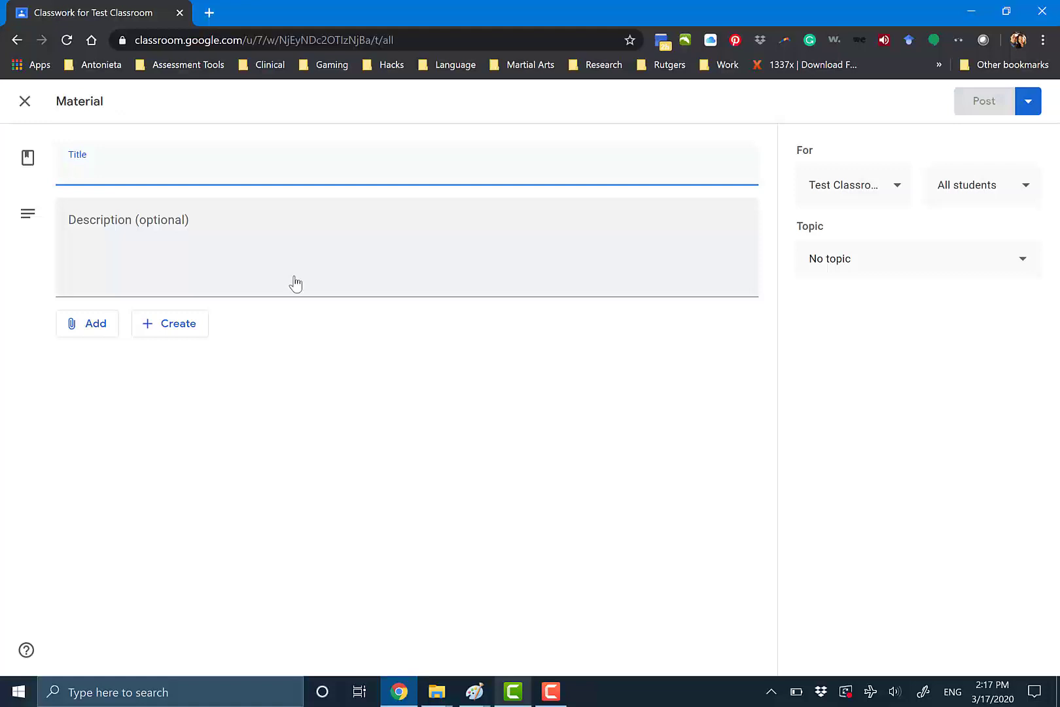
{"action": "type", "text": "Introduction 101"}
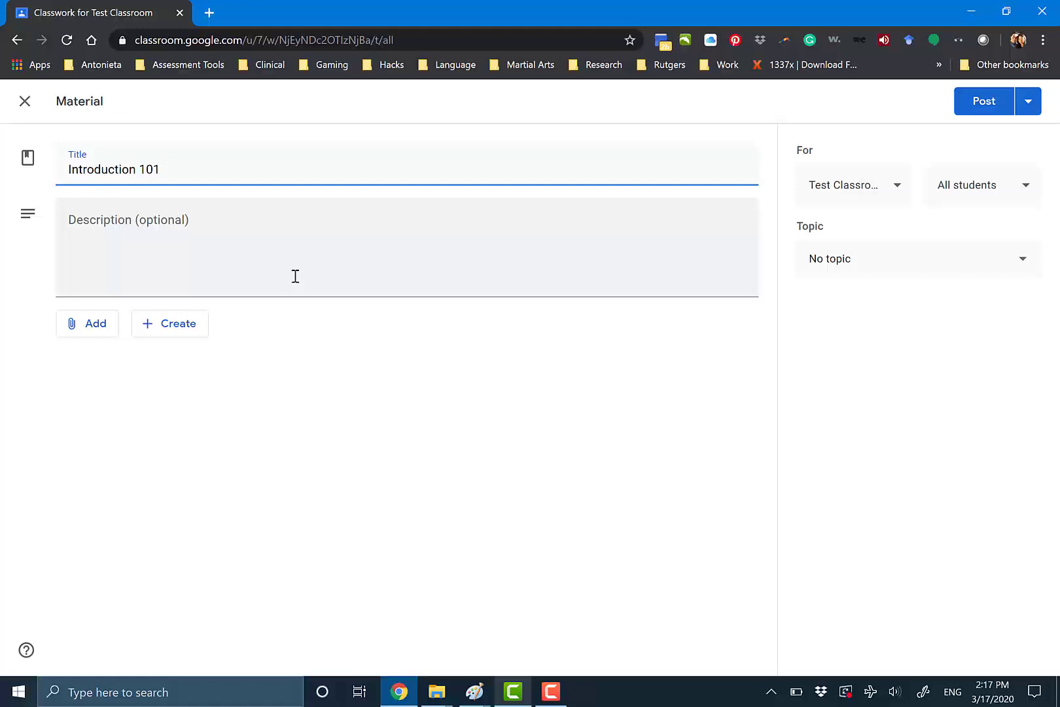
{"action": "left_click", "coordinate": [293, 276]}
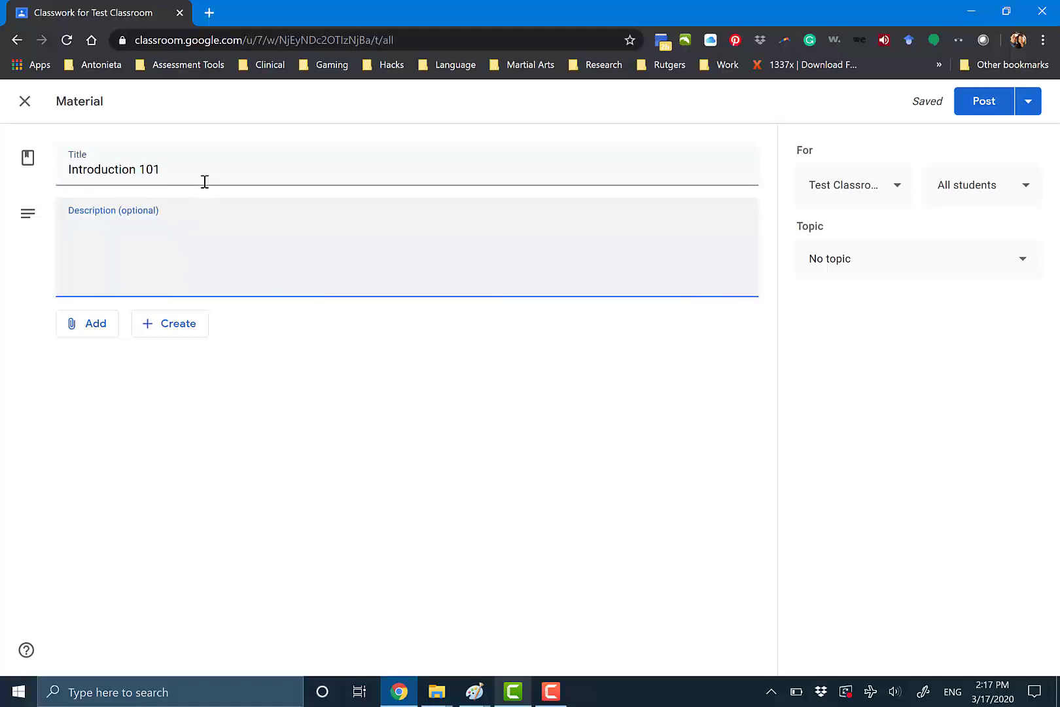
{"action": "triple_click", "coordinate": [181, 168]}
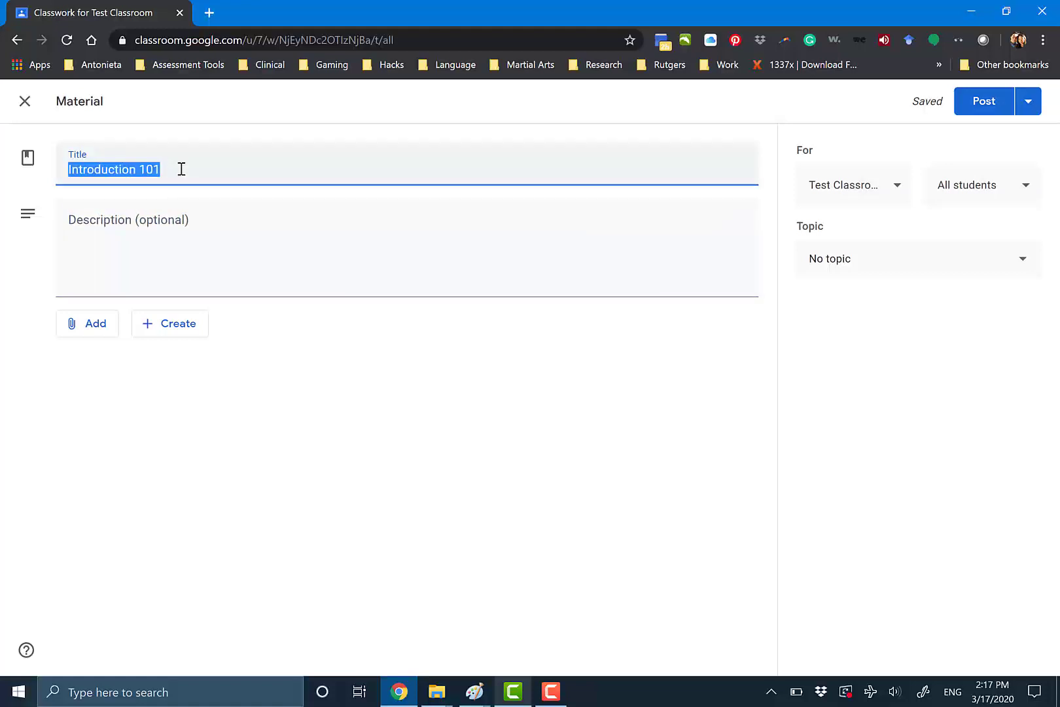
{"action": "type", "text": "Class 1"}
{"action": "key", "text": "Tab"}
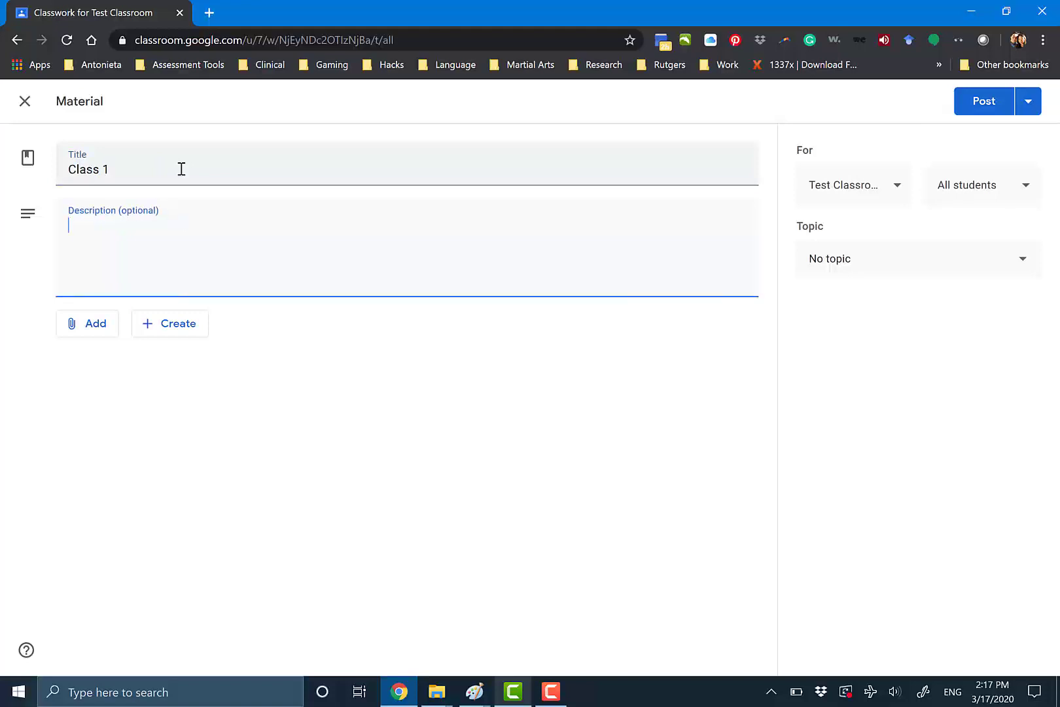
Bring up the attachment source options for the Class 1 material.
{"action": "left_click", "coordinate": [102, 321]}
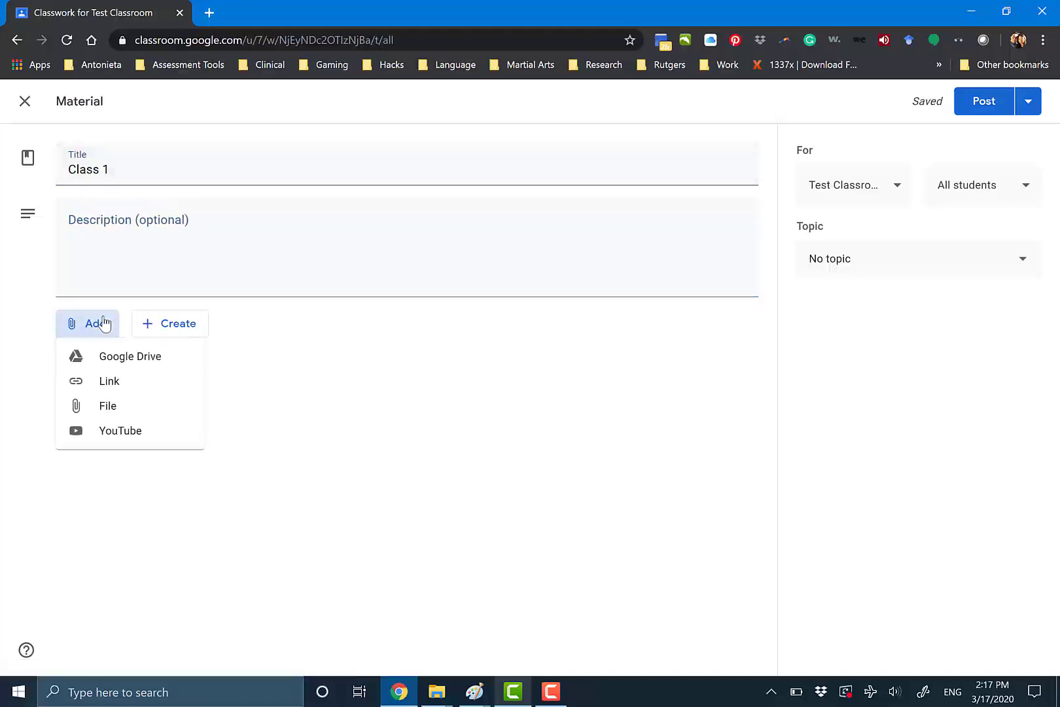
{"action": "left_click", "coordinate": [103, 321]}
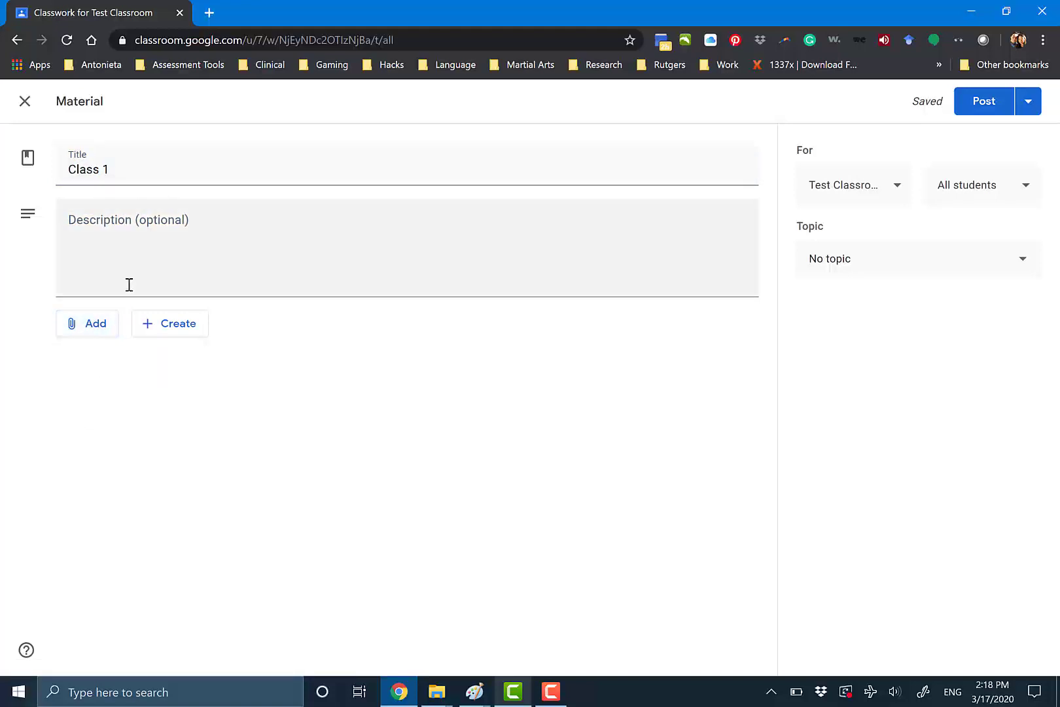
{"action": "left_click", "coordinate": [180, 265]}
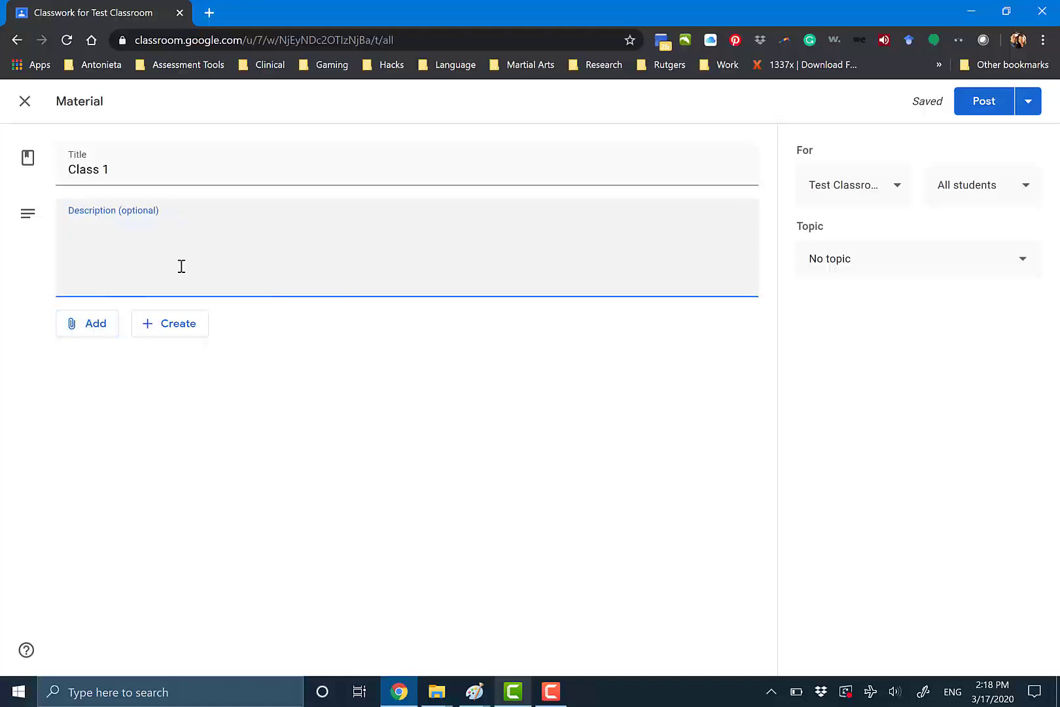
{"action": "left_click", "coordinate": [106, 329]}
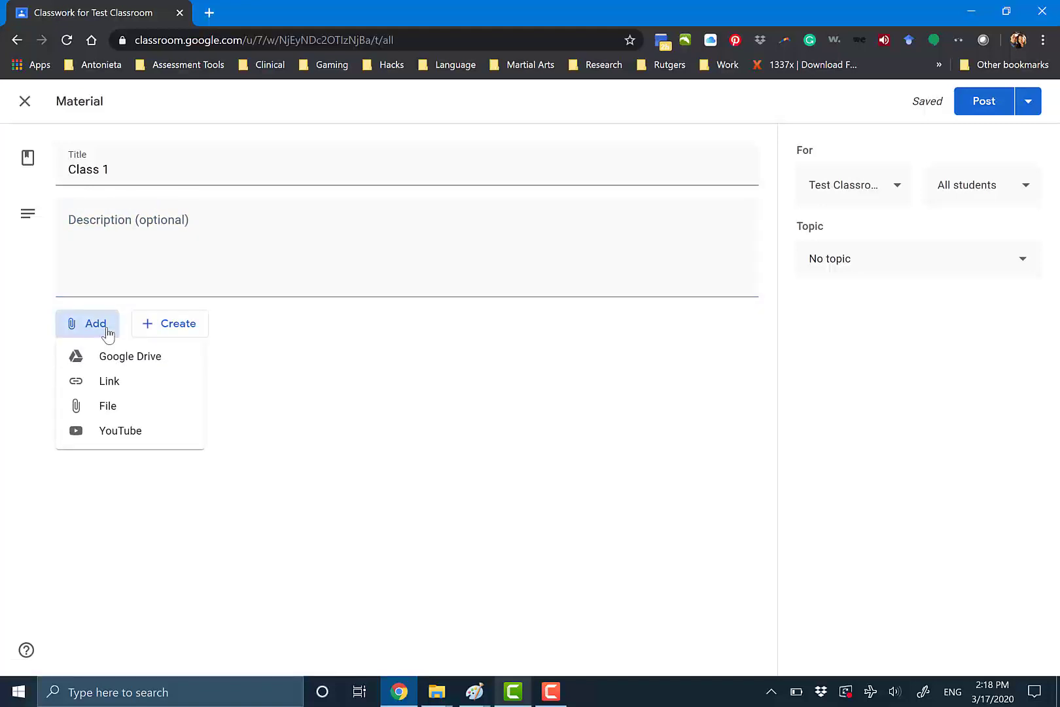
Attach 'Feelings and Emotions Worksheets.pdf' from Google Drive's Recent files.
{"action": "left_click", "coordinate": [134, 365]}
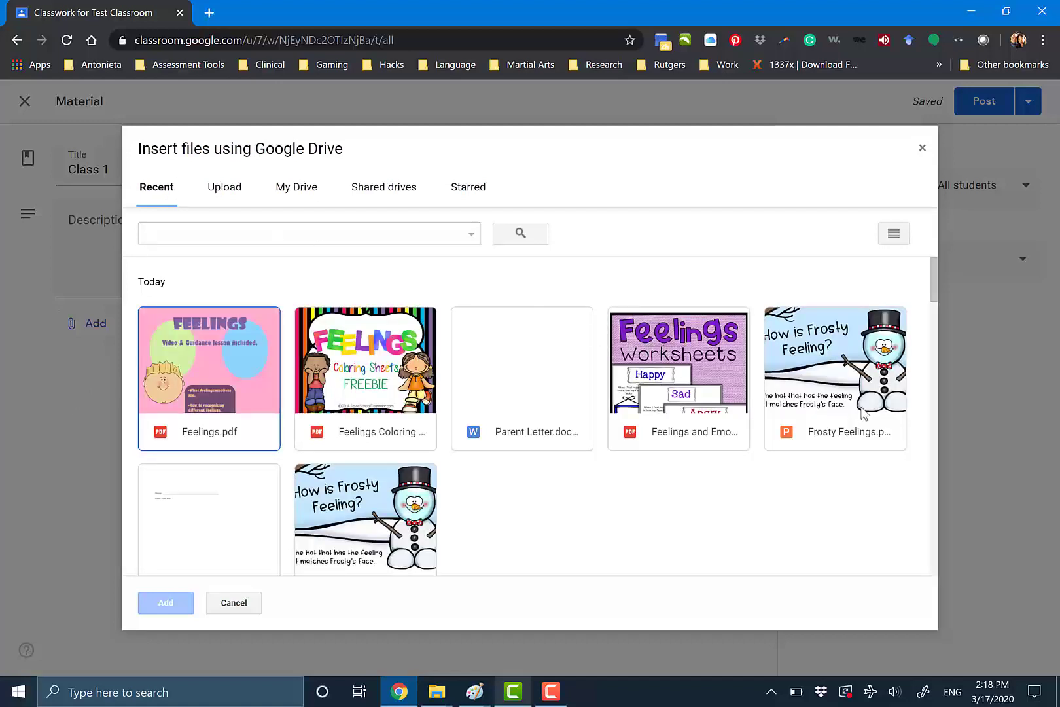
{"action": "left_click", "coordinate": [236, 203]}
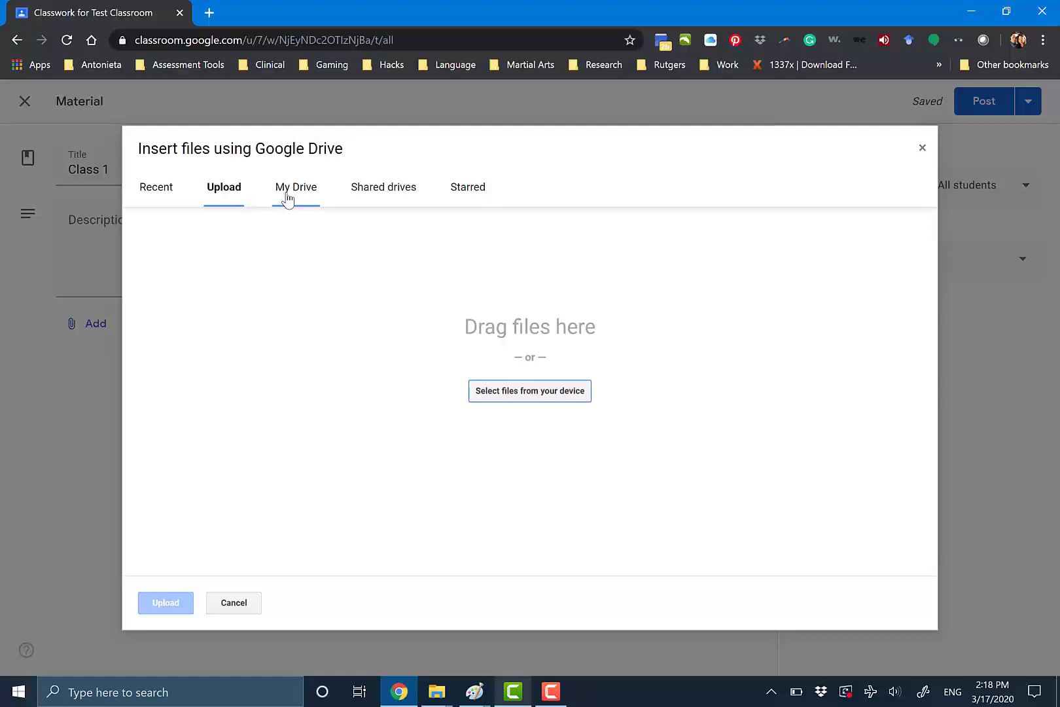
{"action": "left_click", "coordinate": [286, 198]}
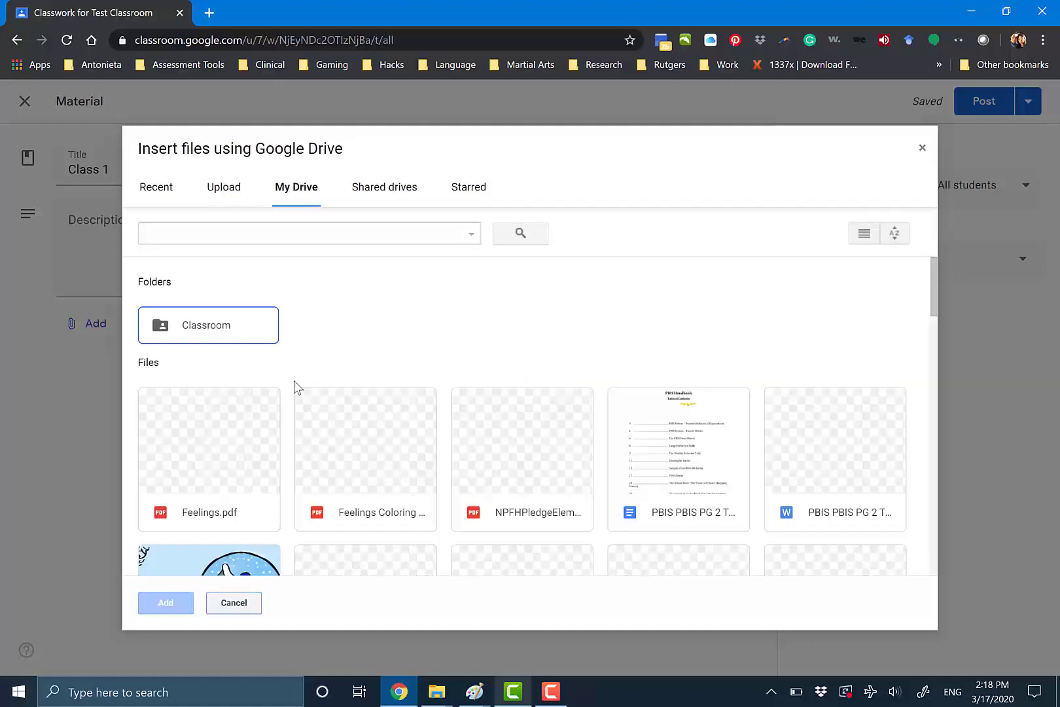
{"action": "scroll", "coordinate": [405, 514], "scroll_direction": "down", "scroll_amount": 1}
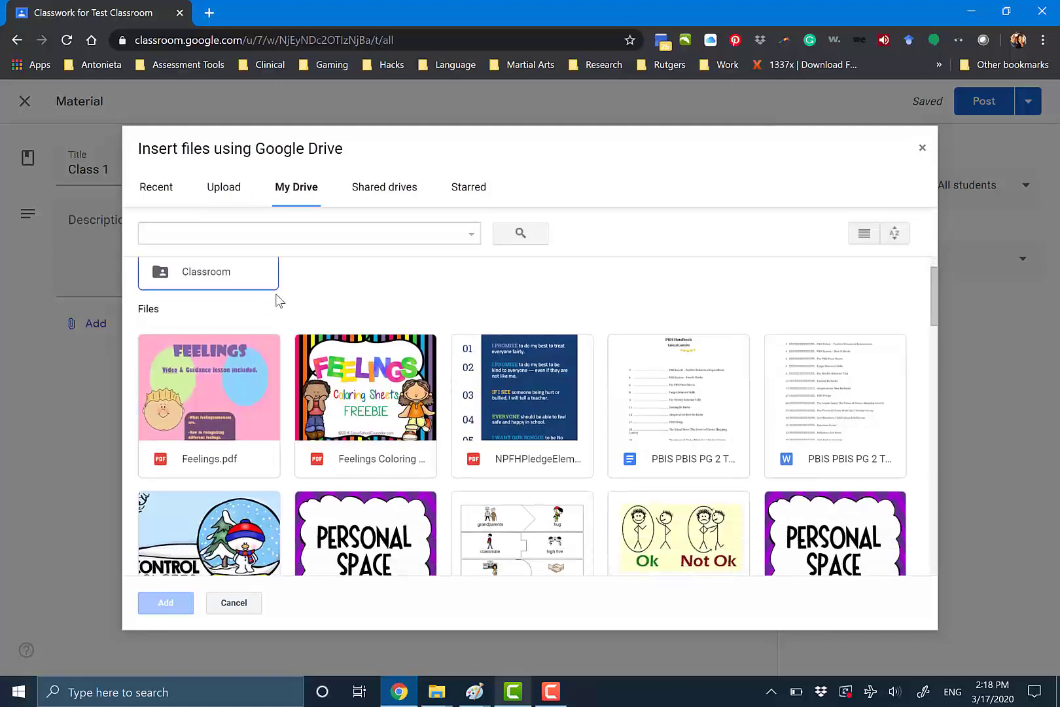
{"action": "scroll", "coordinate": [278, 301], "scroll_direction": "up", "scroll_amount": 1}
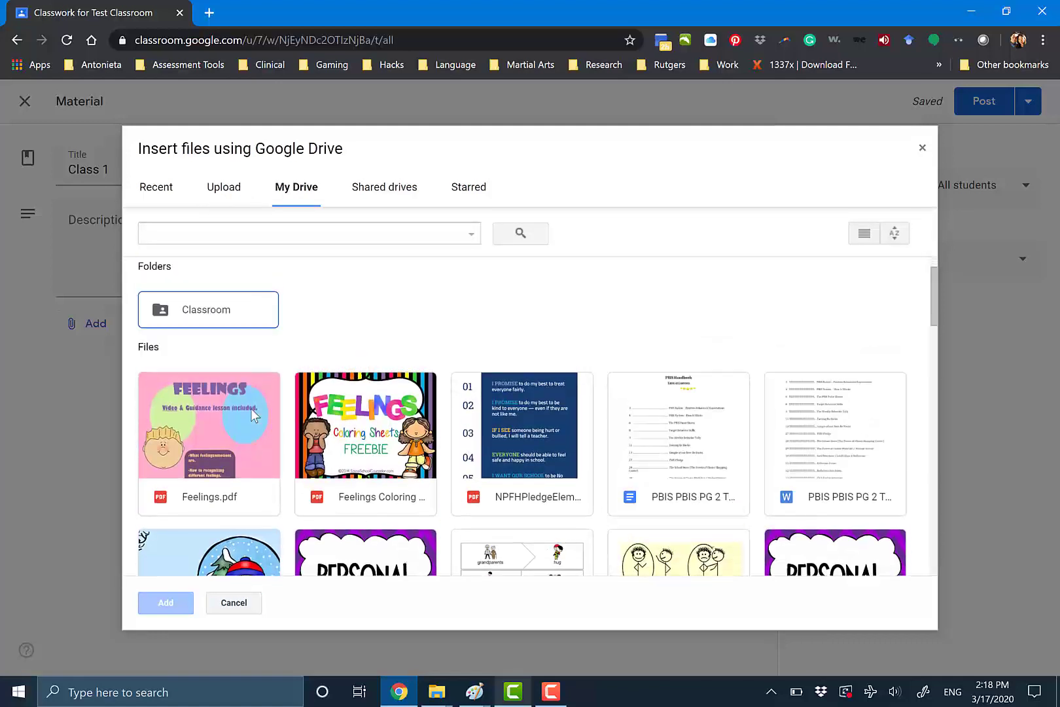
{"action": "left_click", "coordinate": [155, 191]}
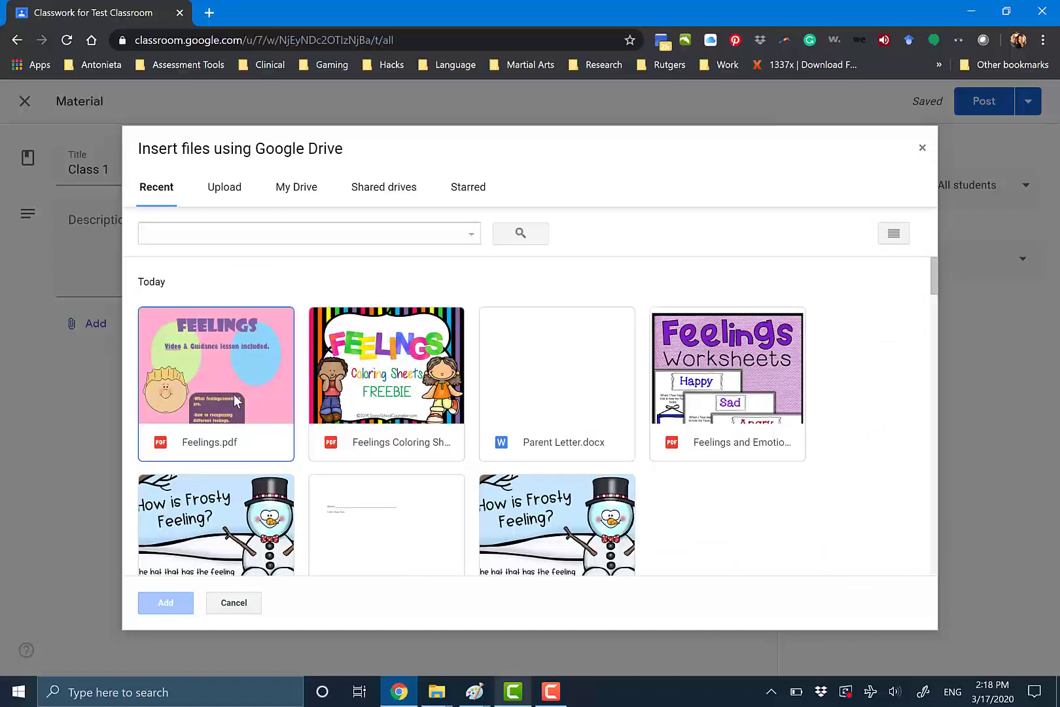
{"action": "scroll", "coordinate": [242, 383], "scroll_direction": "down", "scroll_amount": 3}
{"action": "scroll", "coordinate": [654, 360], "scroll_direction": "up", "scroll_amount": 3}
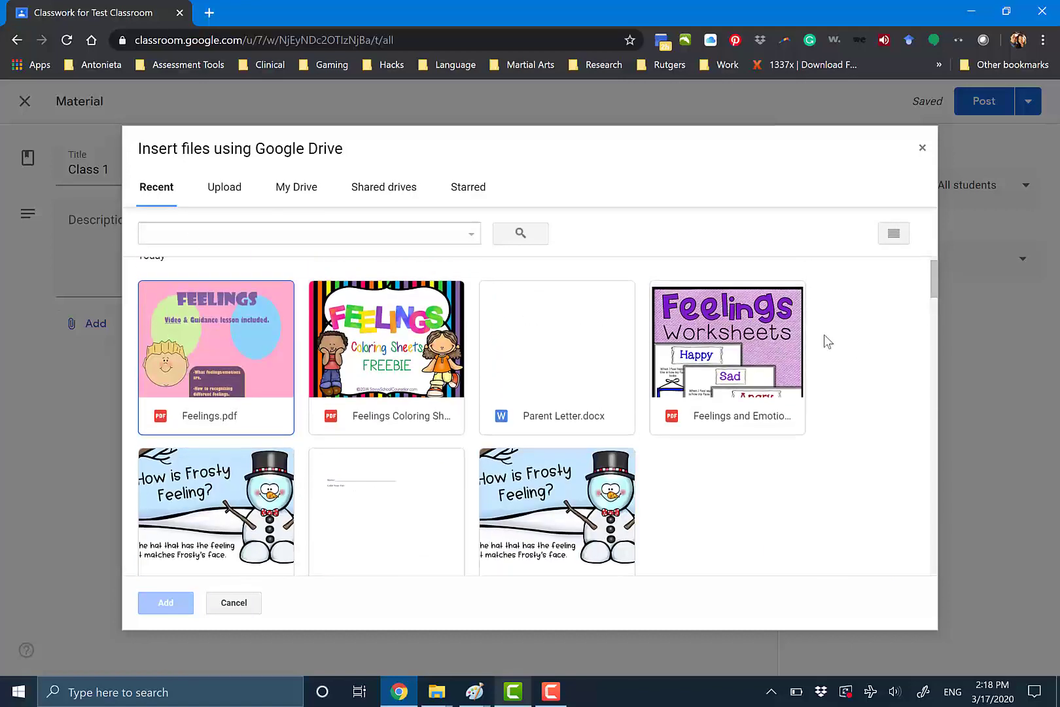
{"action": "double_click", "coordinate": [739, 351]}
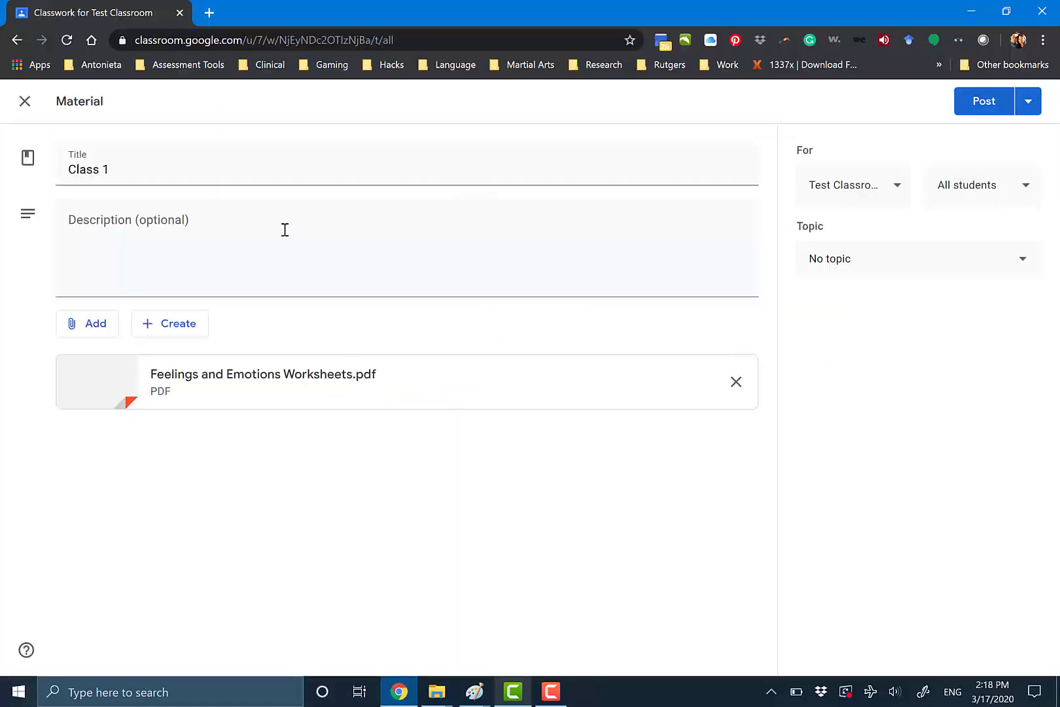
Give the material the description 'Learn how to describe feelings'.
{"action": "left_click", "coordinate": [271, 232]}
{"action": "type", "text": "Learn"}
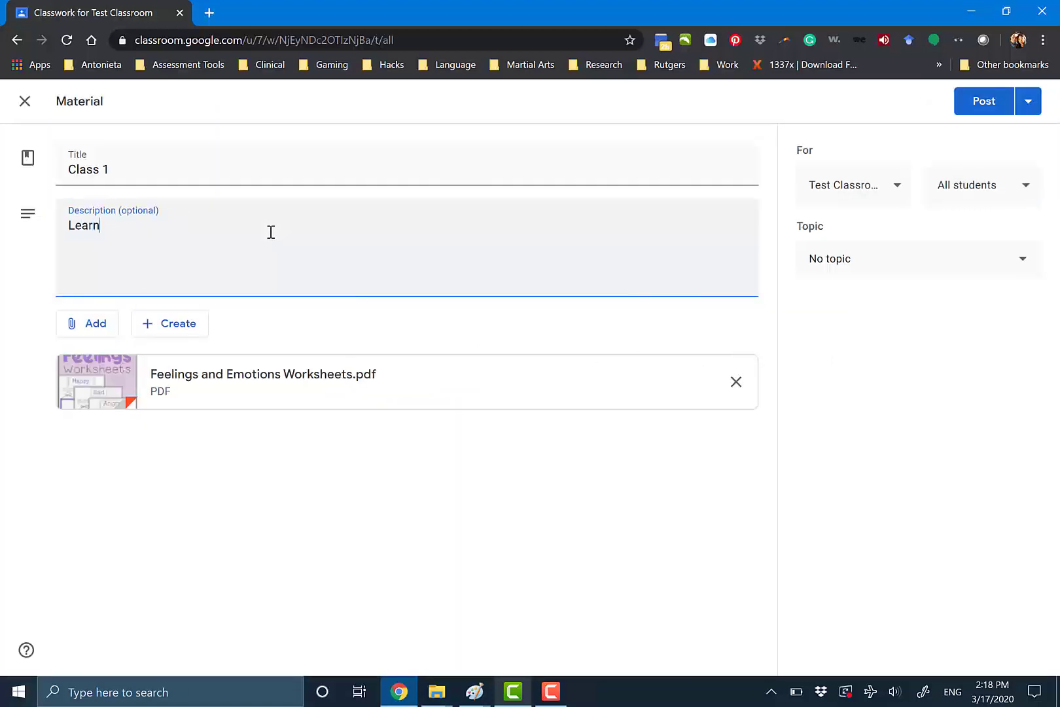
{"action": "type", "text": " how to describe feelings"}
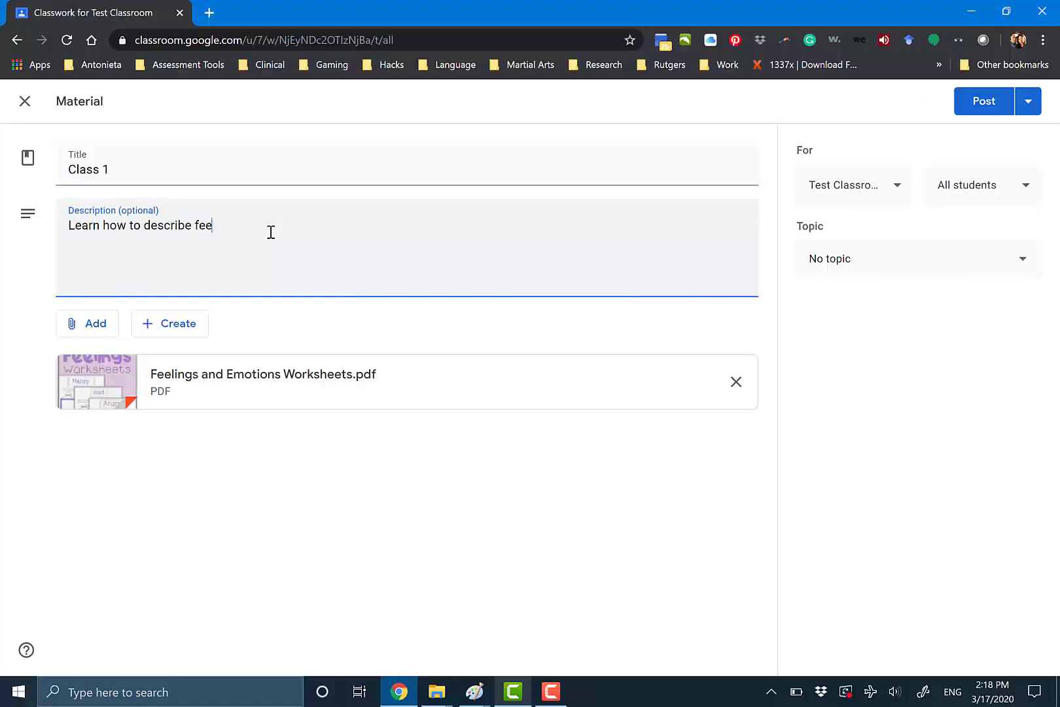
{"action": "left_click", "coordinate": [92, 331]}
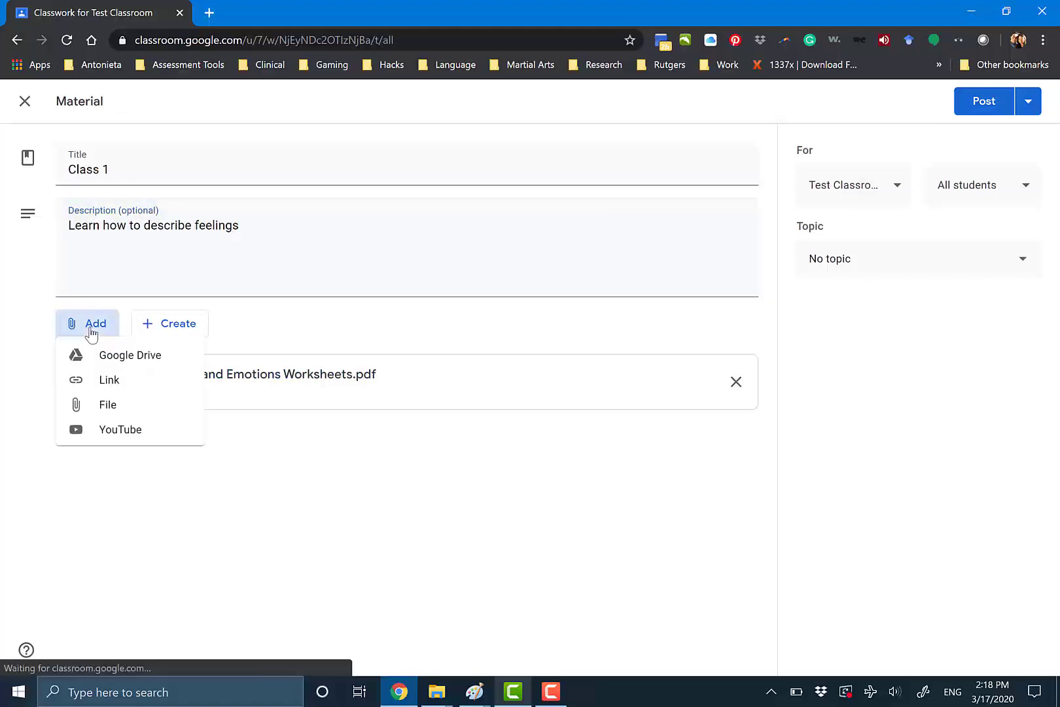
{"action": "left_click", "coordinate": [99, 408]}
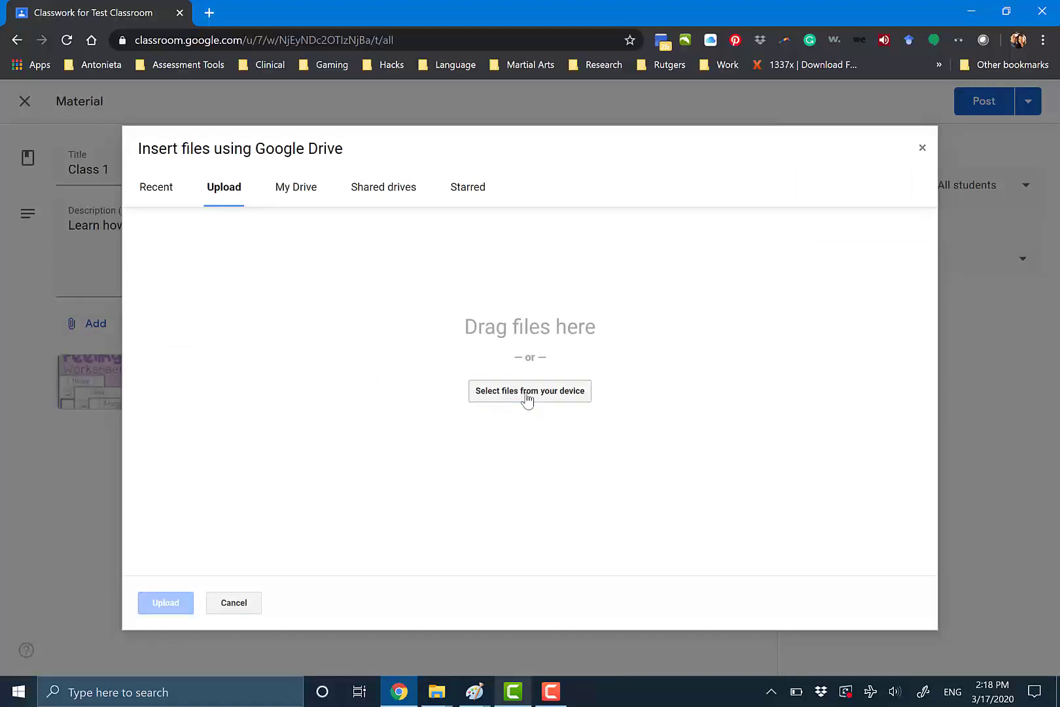
{"action": "left_click", "coordinate": [527, 395]}
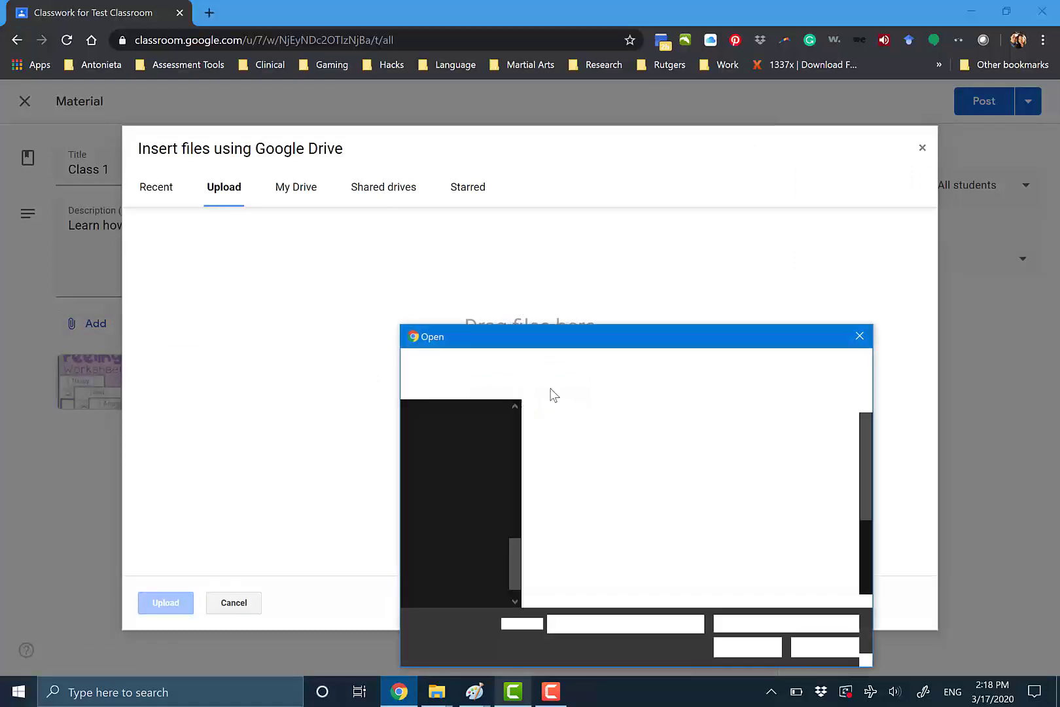
{"action": "left_click", "coordinate": [859, 338]}
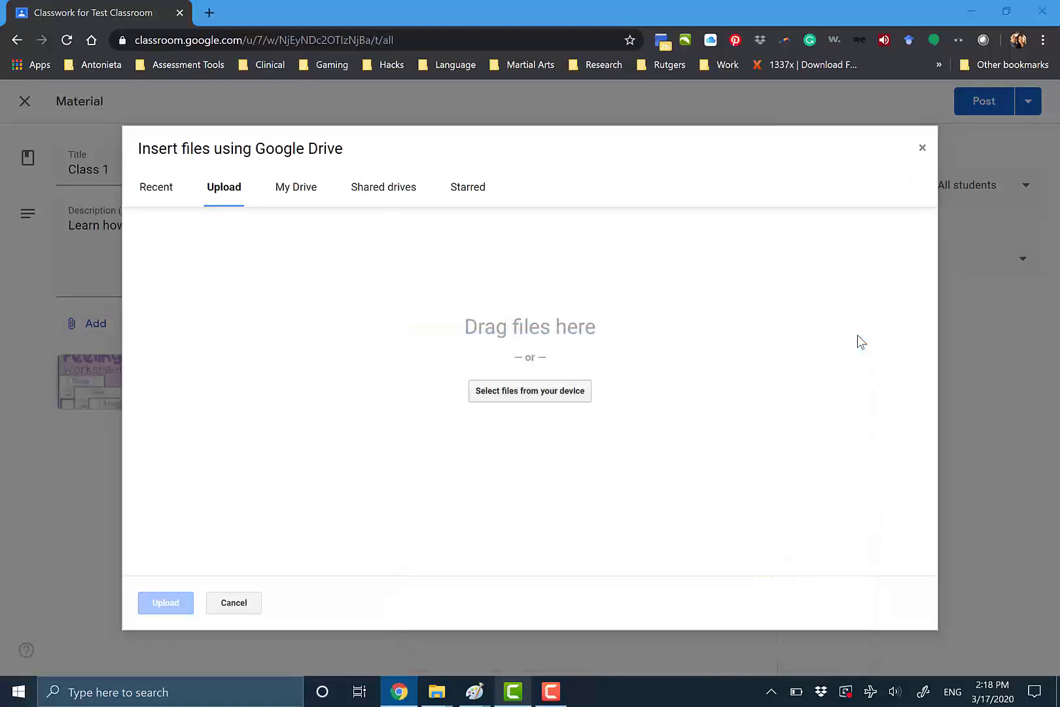
{"action": "left_click", "coordinate": [921, 149]}
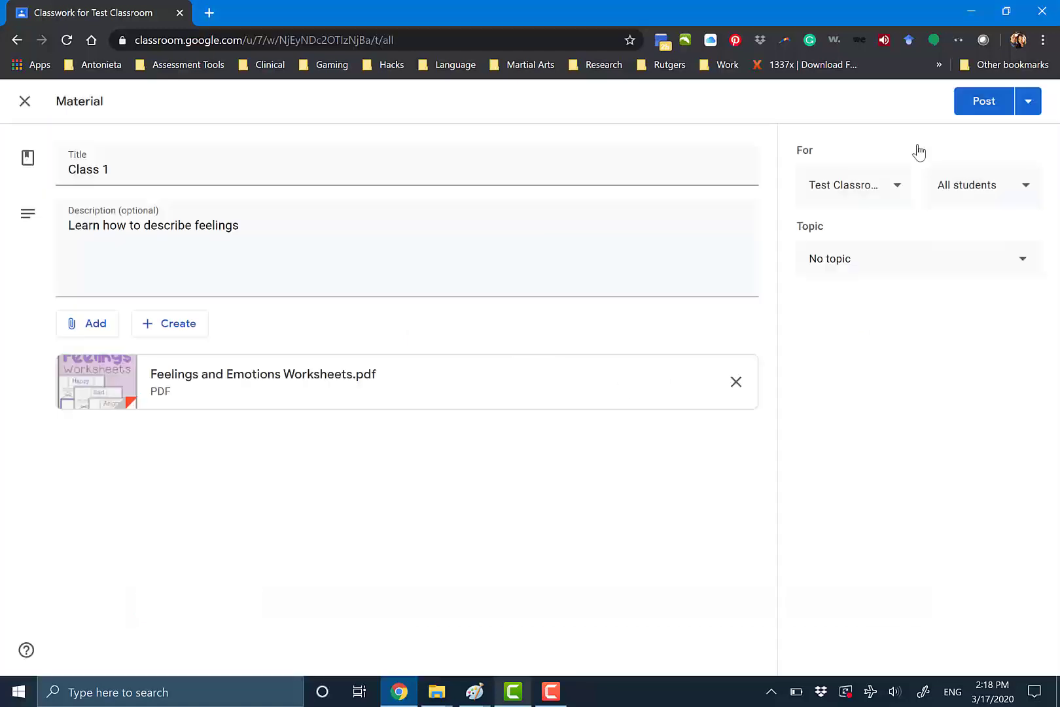
Upload Googleclassroom.jpg from the computer as a file attachment.
{"action": "left_click", "coordinate": [92, 327]}
{"action": "left_click", "coordinate": [112, 411]}
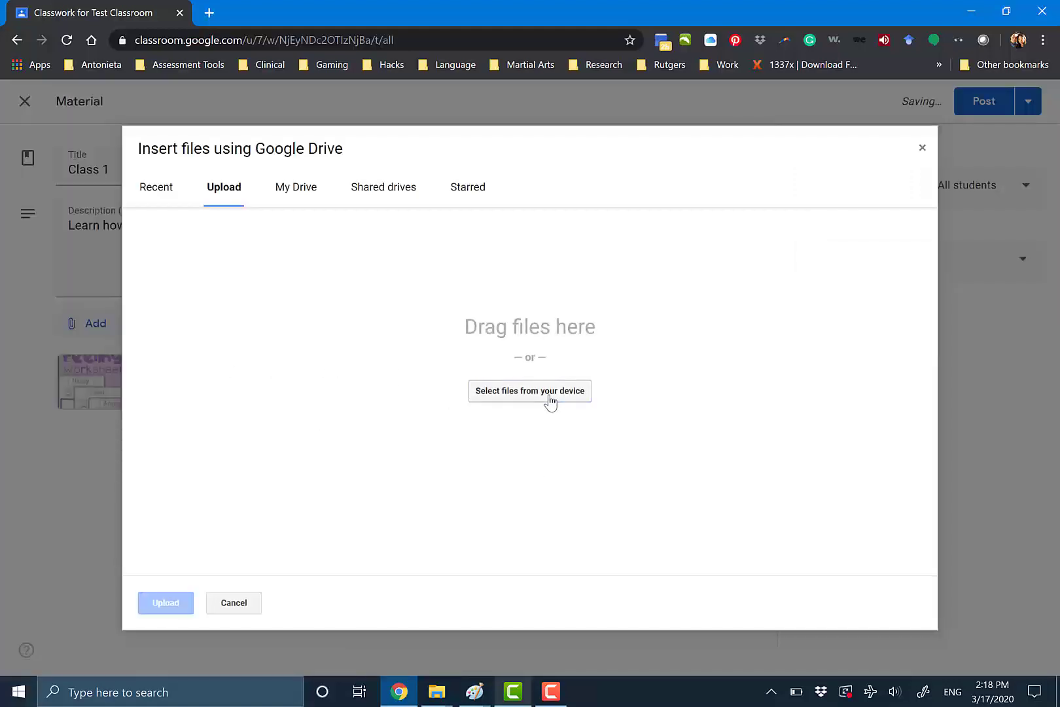
{"action": "left_click", "coordinate": [548, 401]}
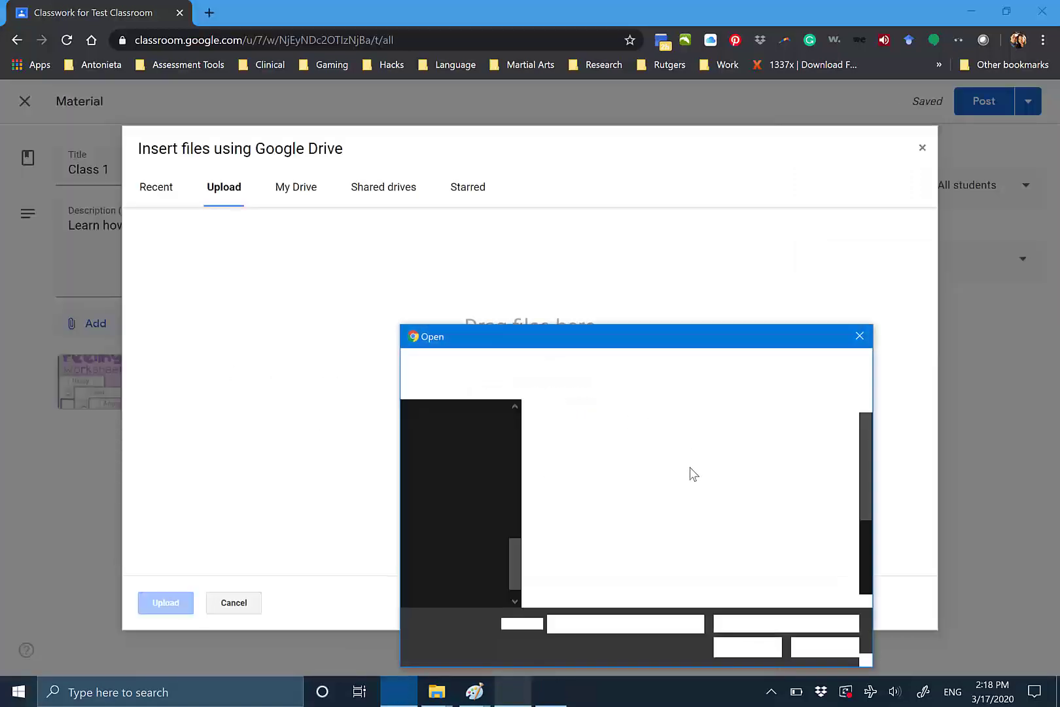
{"action": "scroll", "coordinate": [722, 511], "scroll_direction": "down", "scroll_amount": 1}
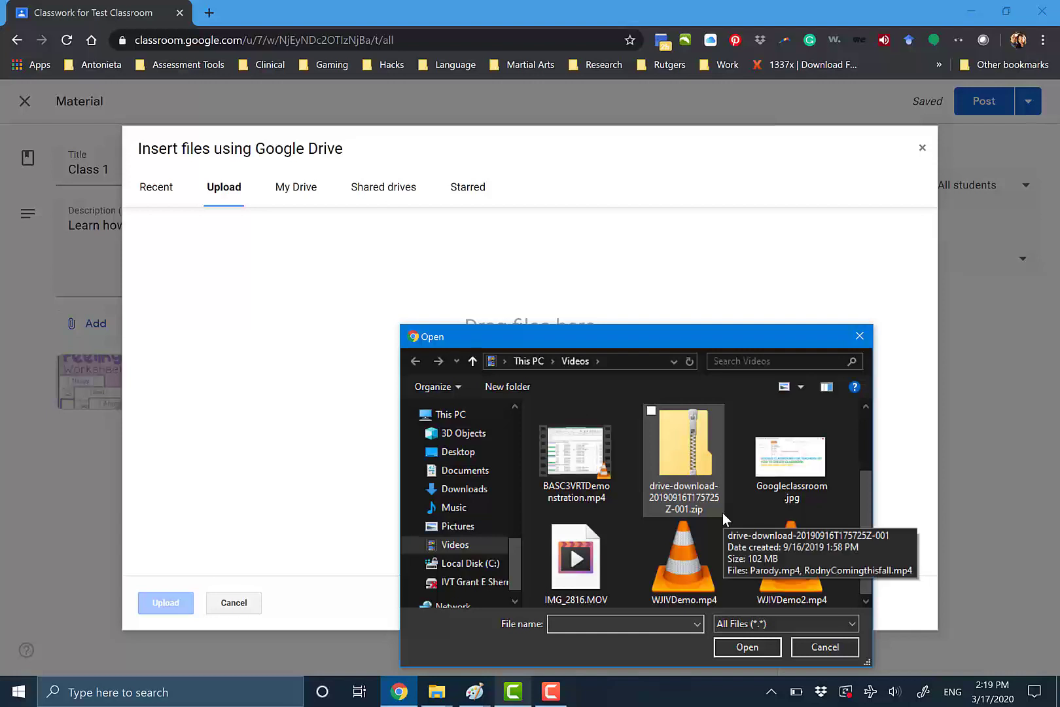
{"action": "left_click", "coordinate": [827, 468]}
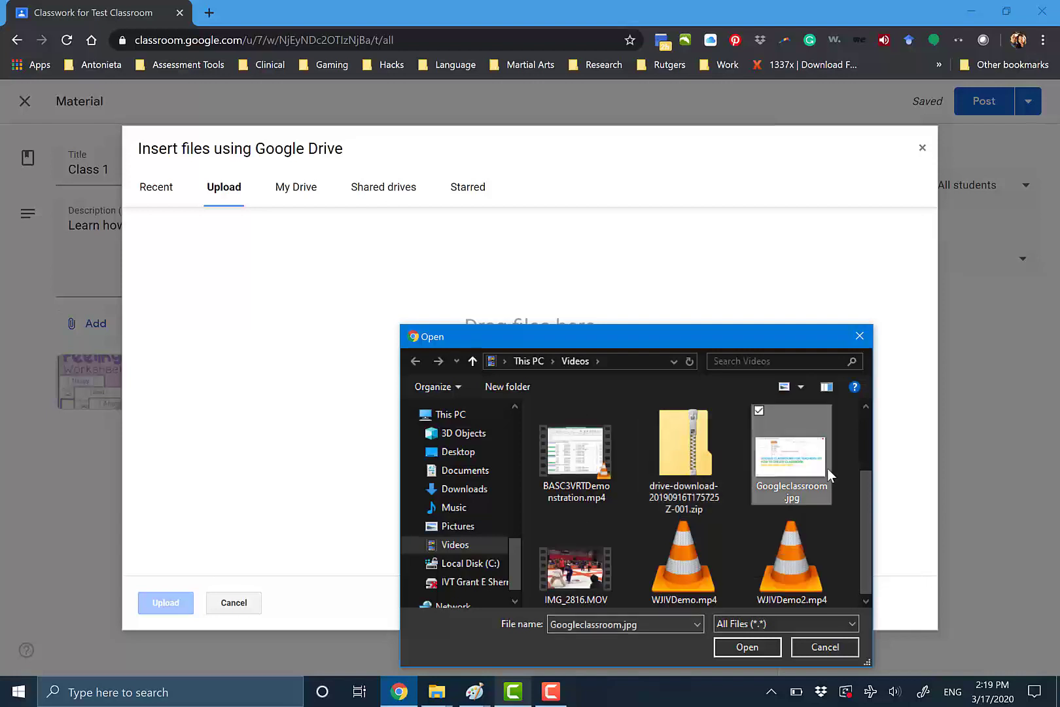
{"action": "double_click", "coordinate": [792, 467]}
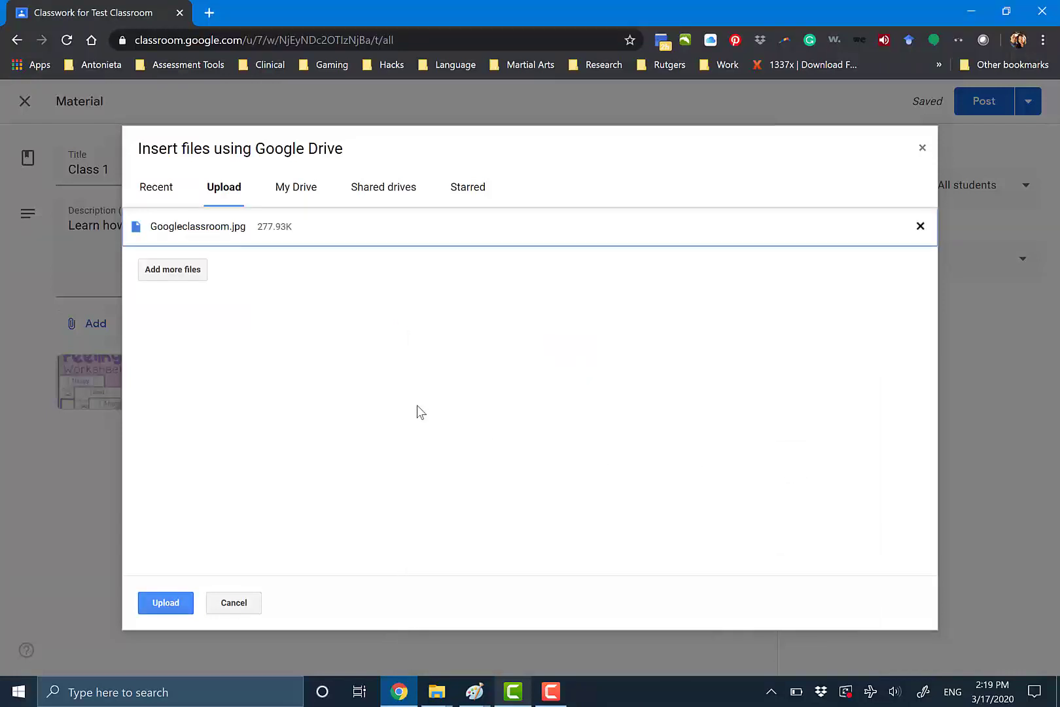
{"action": "left_click", "coordinate": [174, 605]}
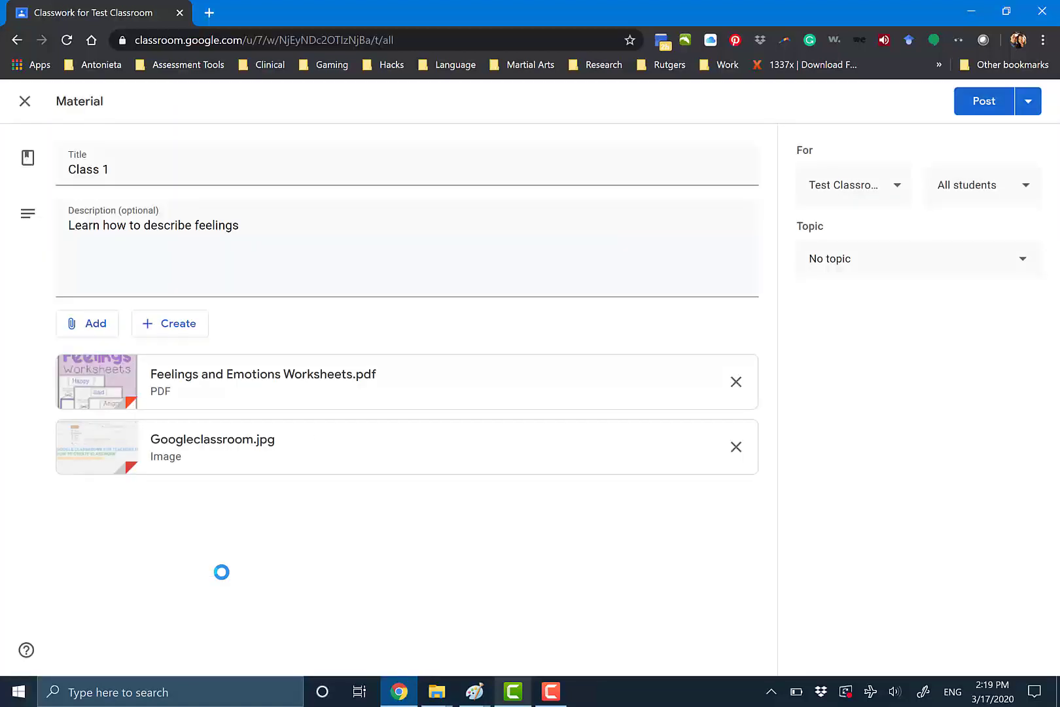
Attach the YouTube video 'A Message from Trevor: Stay Home | The Daily Show' found by searching 'trevor noah'.
{"action": "left_click", "coordinate": [95, 326]}
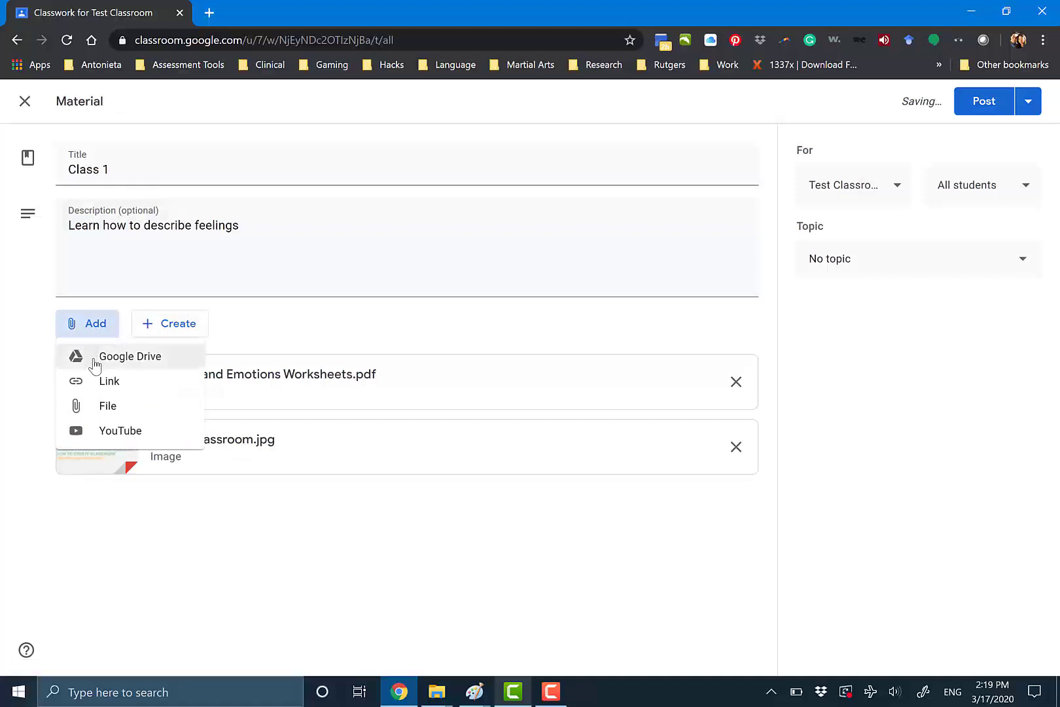
{"action": "left_click", "coordinate": [138, 435]}
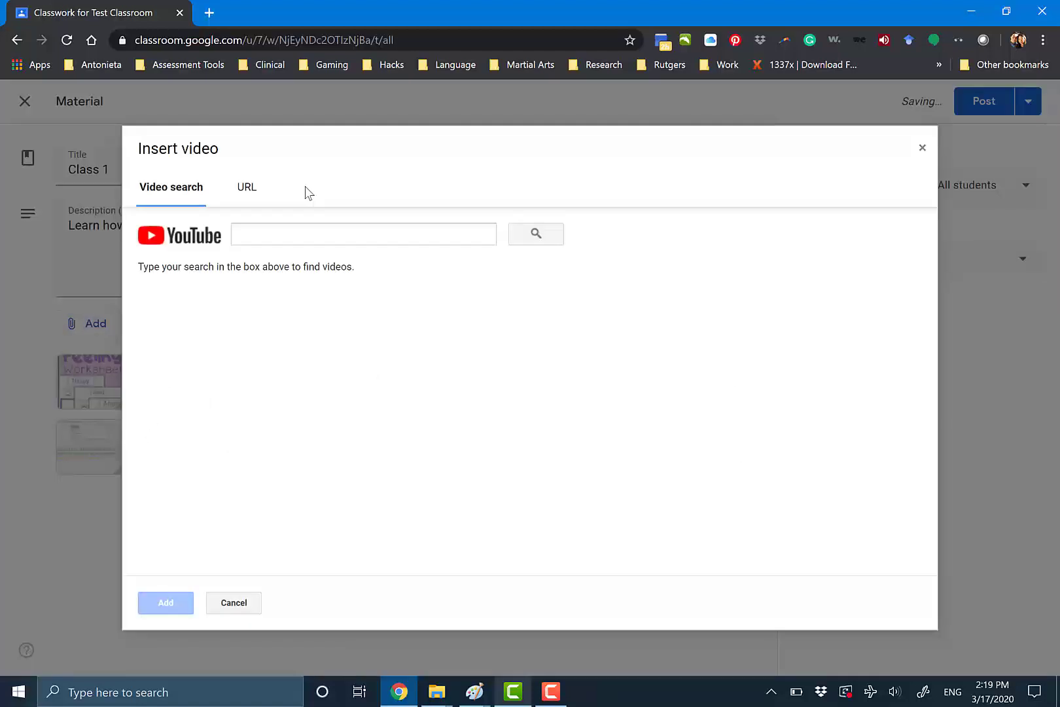
{"action": "left_click", "coordinate": [294, 241]}
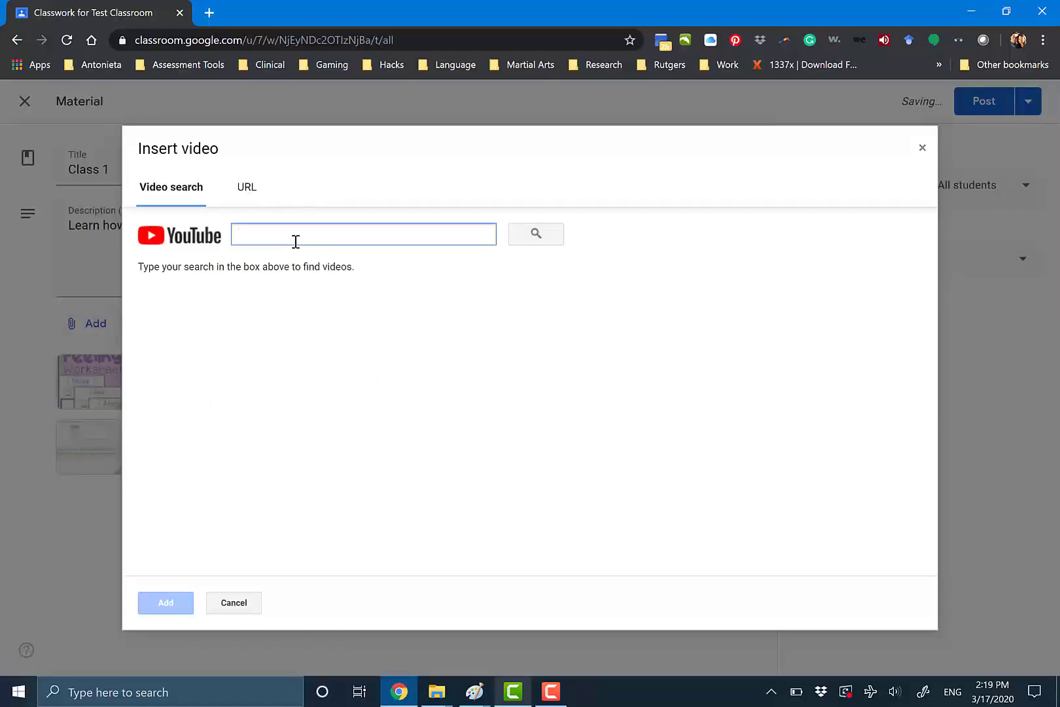
{"action": "type", "text": "Trevor noah"}
{"action": "key", "text": "Return"}
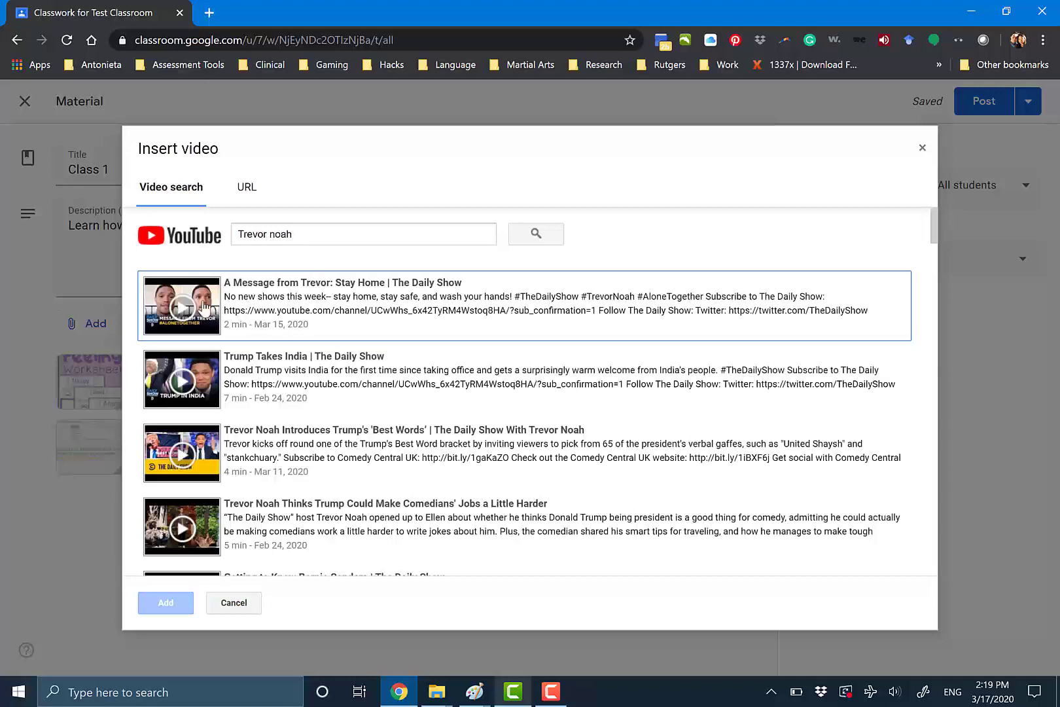
{"action": "left_click", "coordinate": [191, 307]}
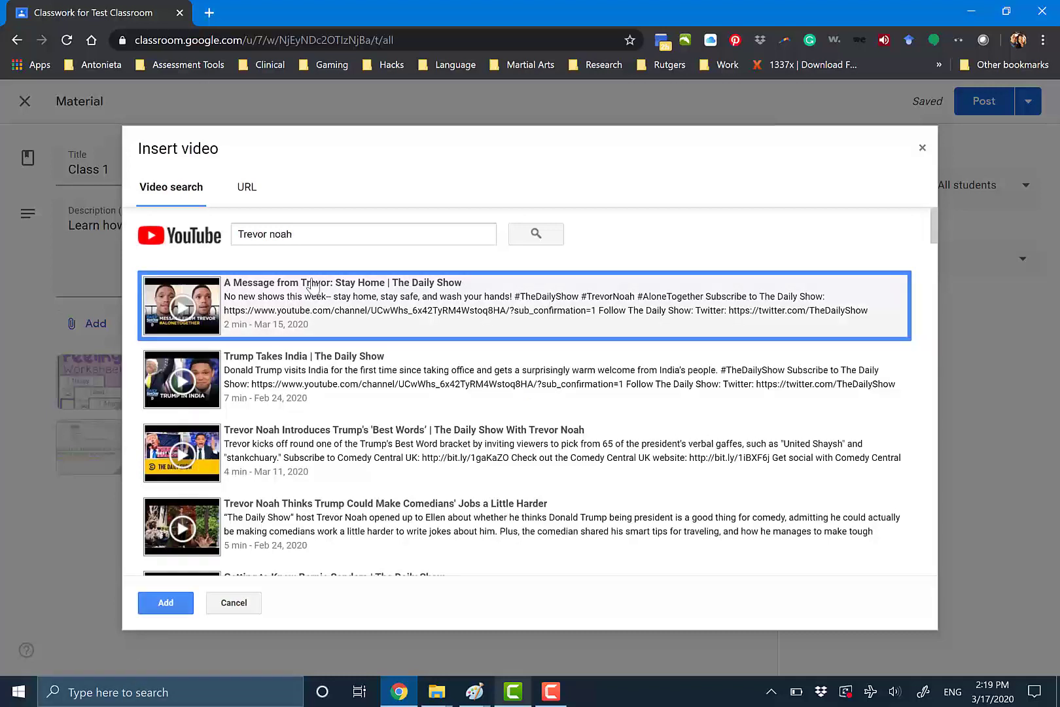
{"action": "left_click", "coordinate": [247, 192]}
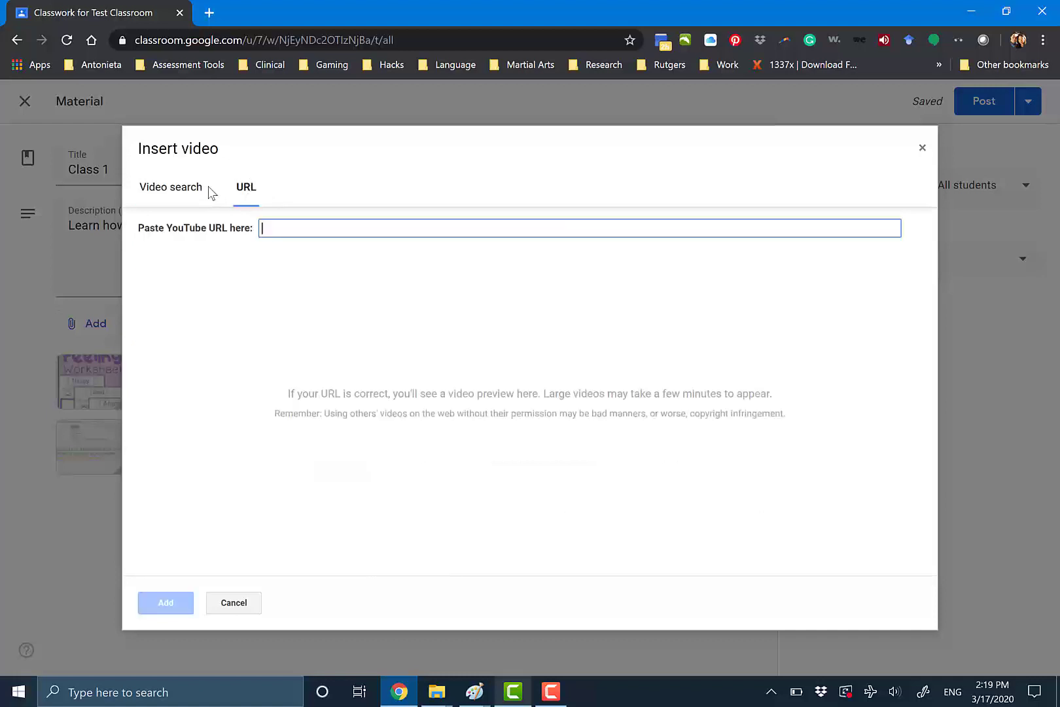
{"action": "left_click", "coordinate": [186, 191]}
{"action": "type", "text": "trevo"}
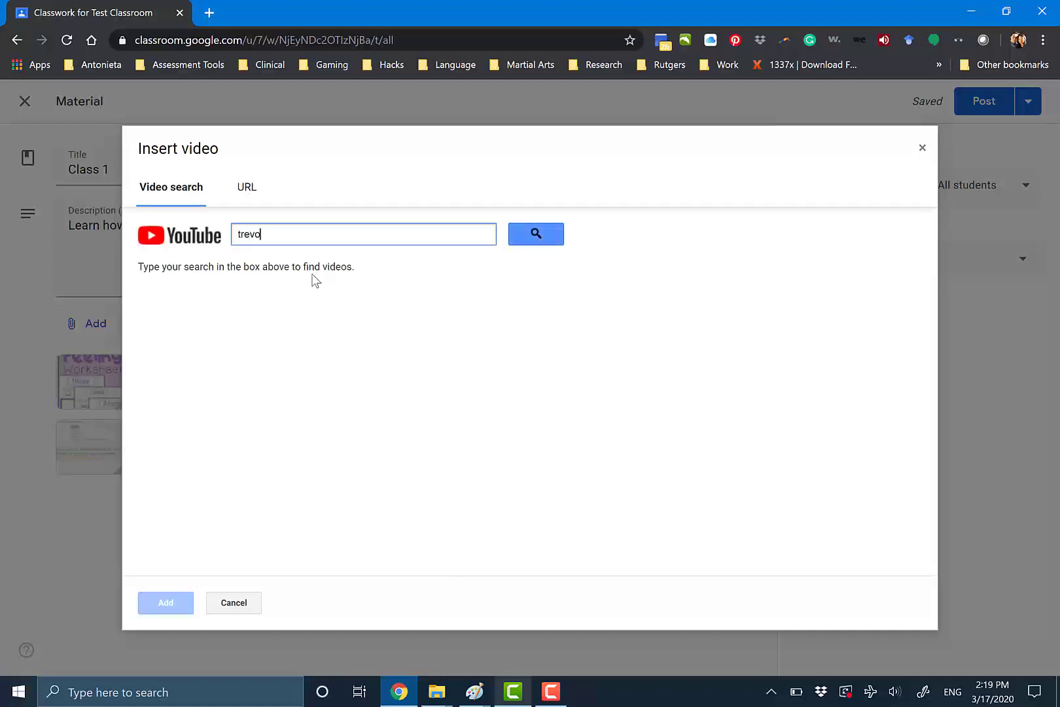
{"action": "type", "text": "r noah"}
{"action": "key", "text": "Return"}
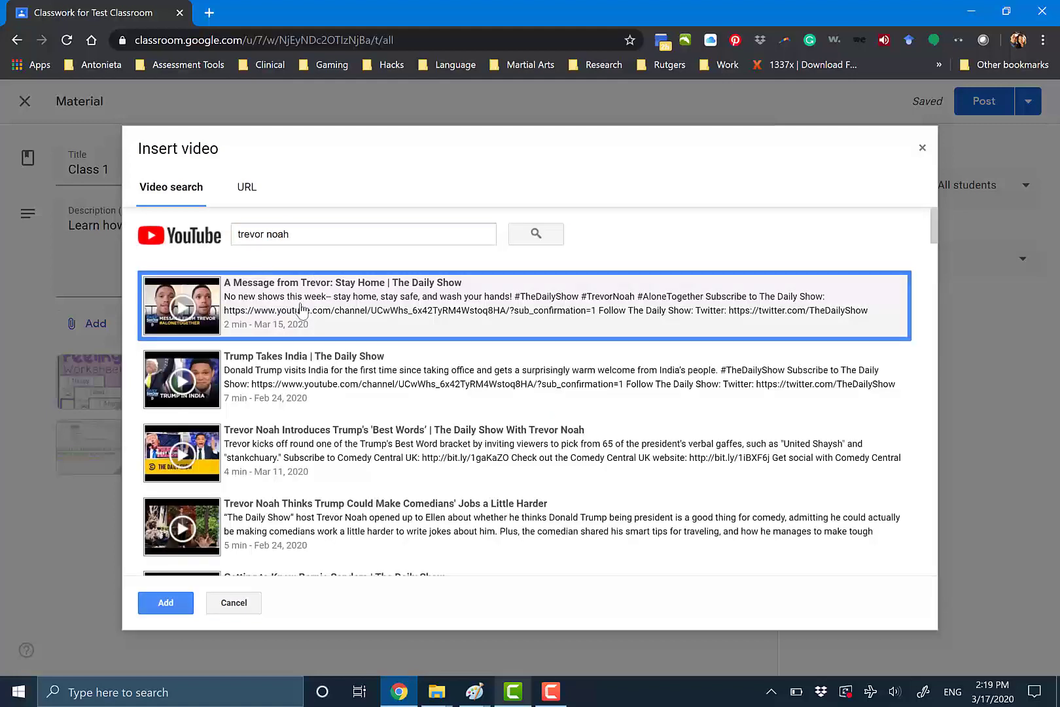
{"action": "left_click", "coordinate": [160, 600]}
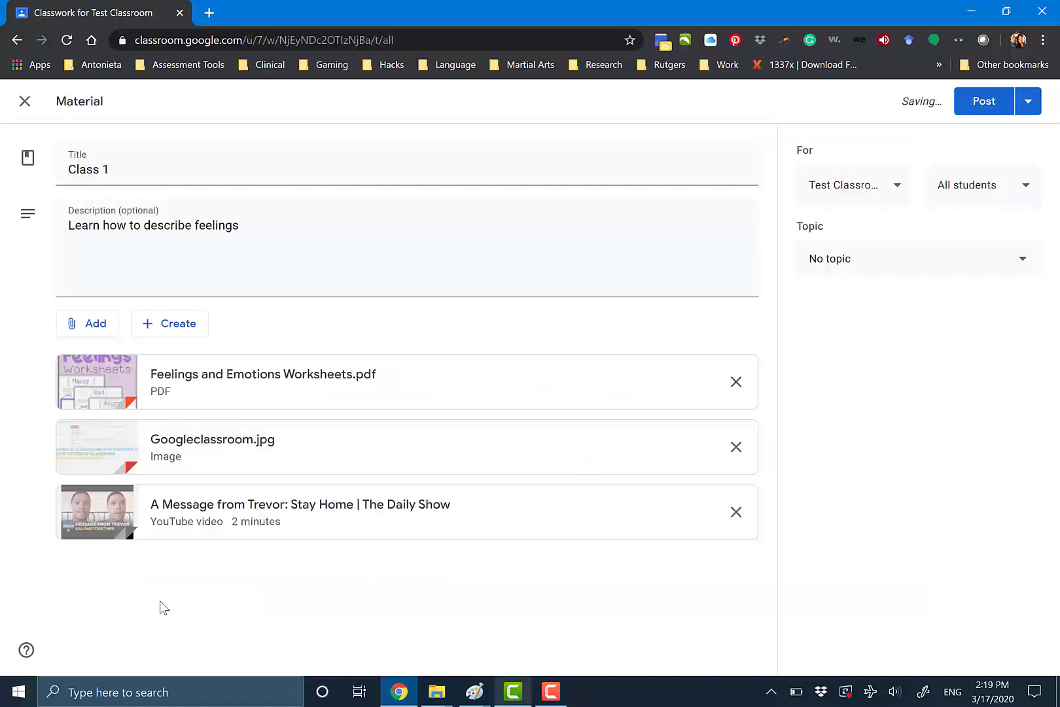
{"action": "left_click", "coordinate": [91, 325]}
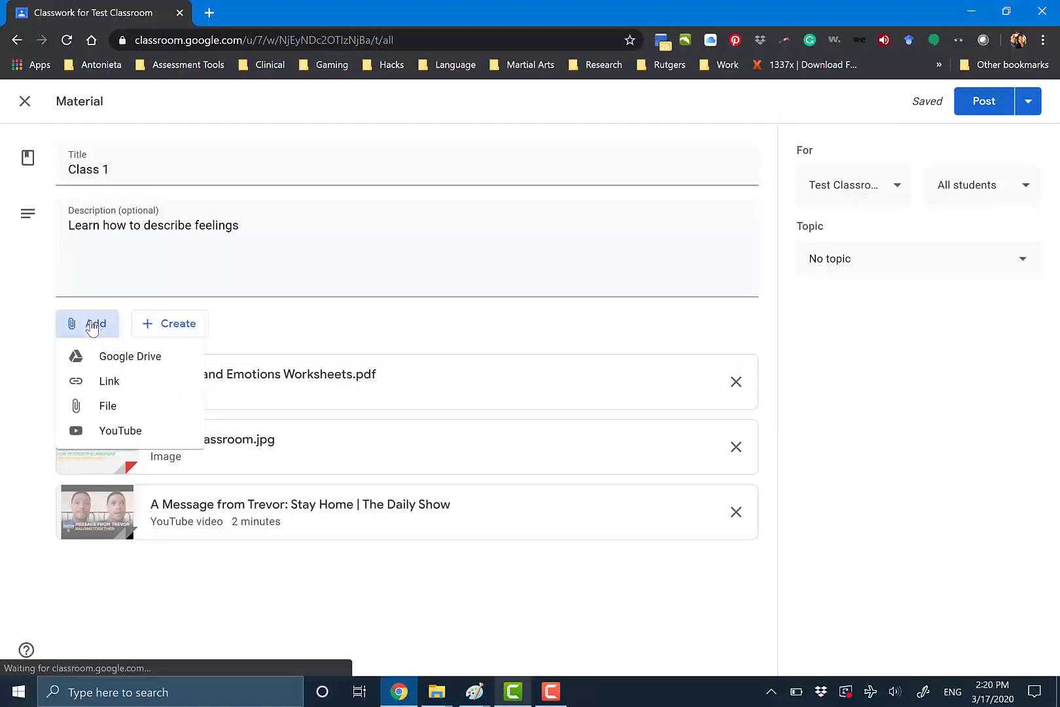
{"action": "left_click", "coordinate": [106, 383]}
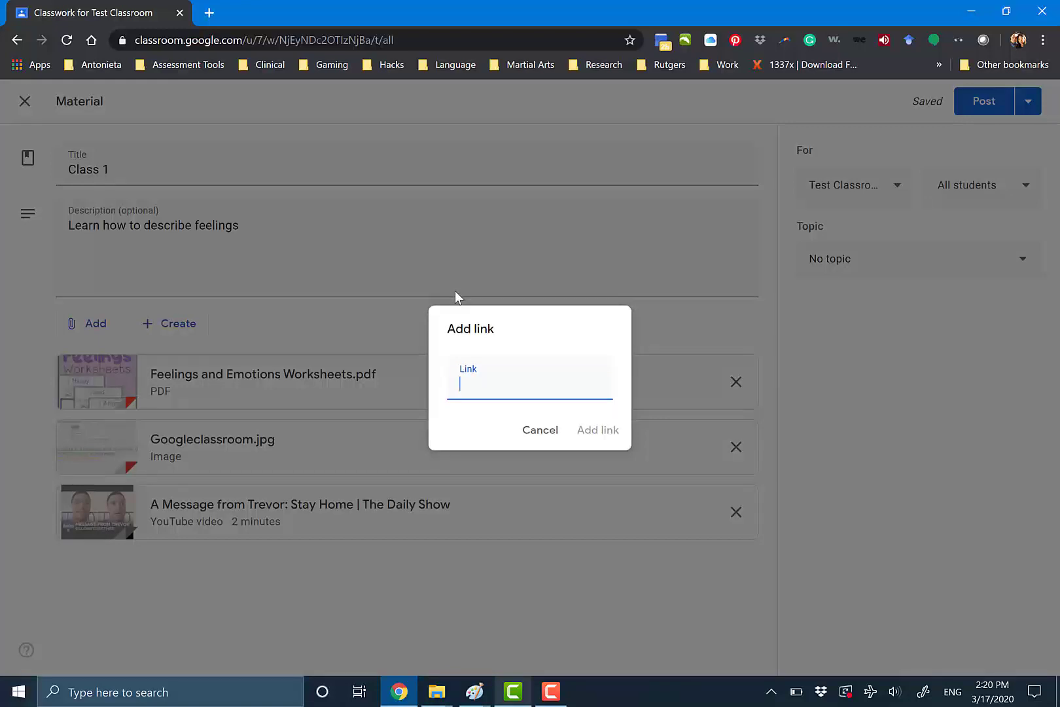
{"action": "type", "text": "www.cnn.com"}
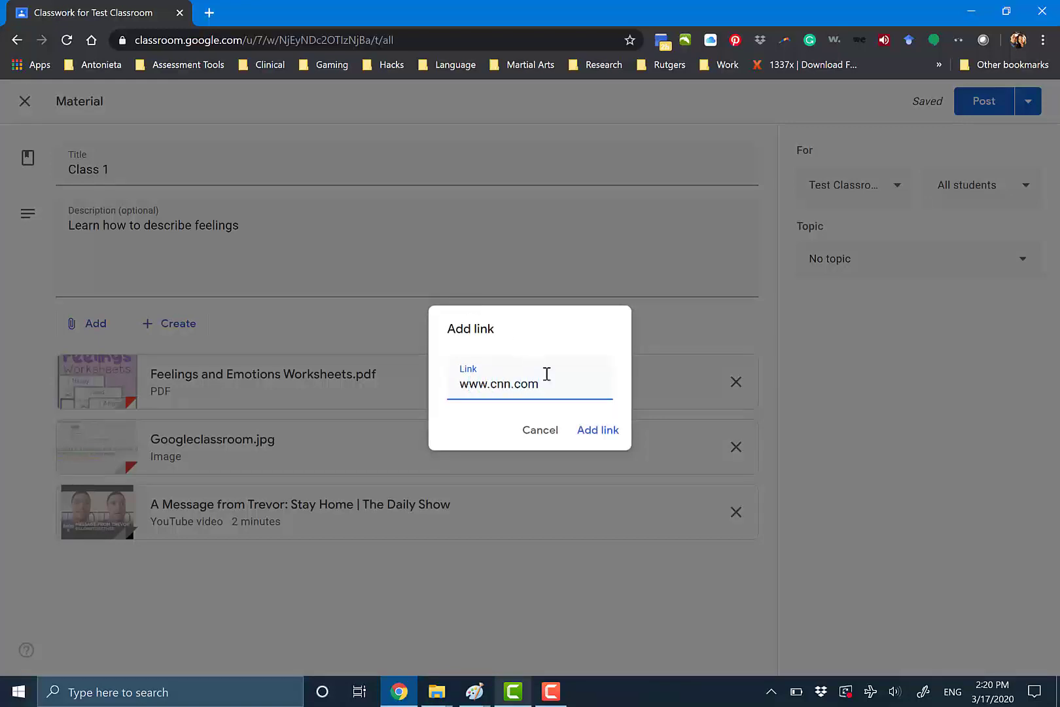
{"action": "left_click", "coordinate": [597, 431]}
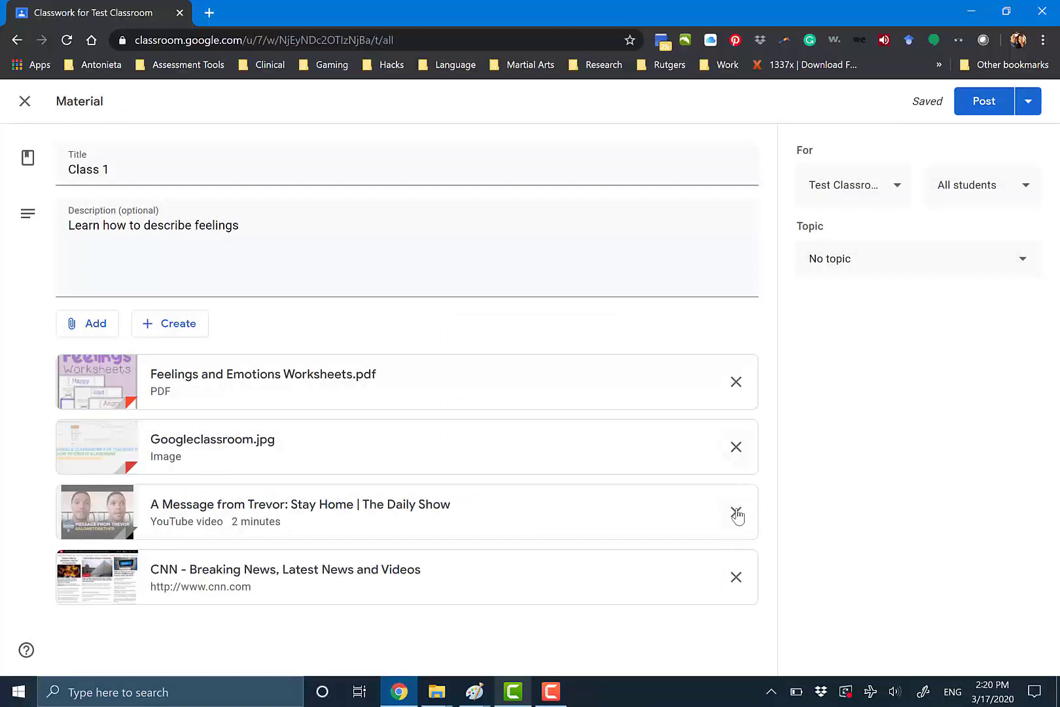
{"action": "left_click", "coordinate": [736, 512]}
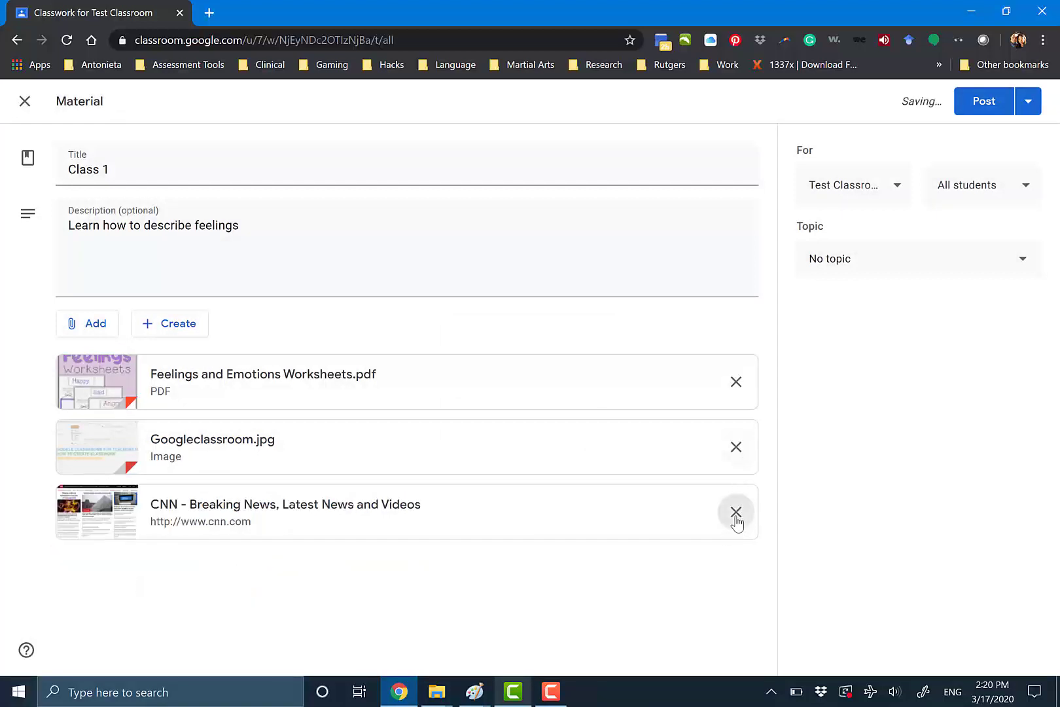
{"action": "left_click", "coordinate": [736, 512]}
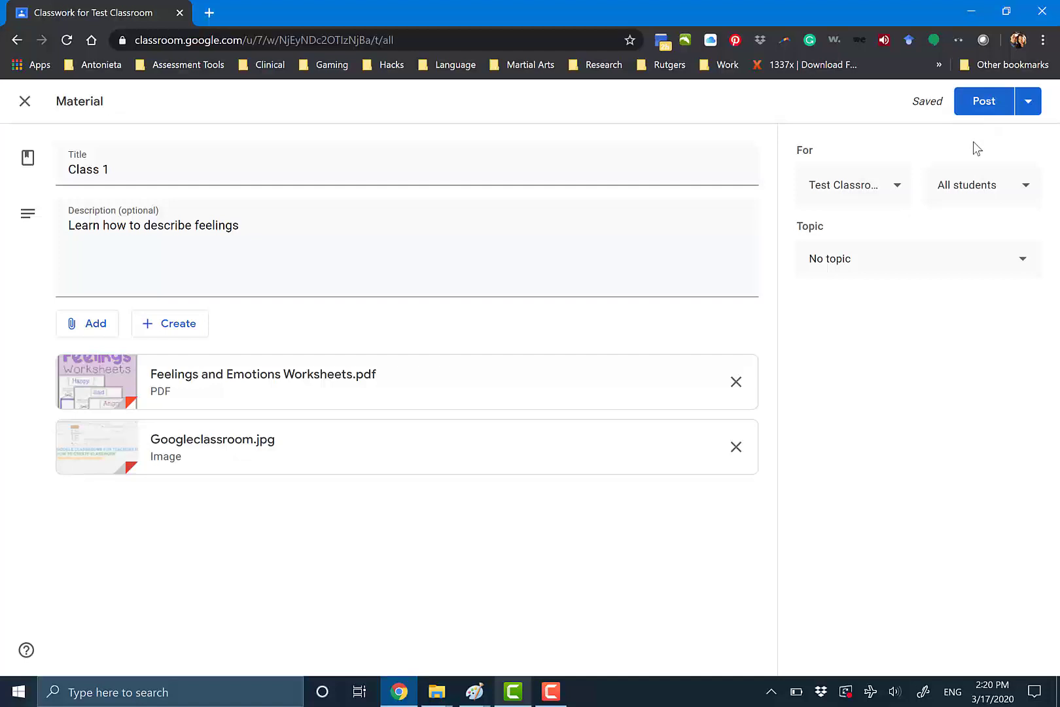
Check the For class setting and bring up the Post button's publishing options.
{"action": "left_click", "coordinate": [897, 190]}
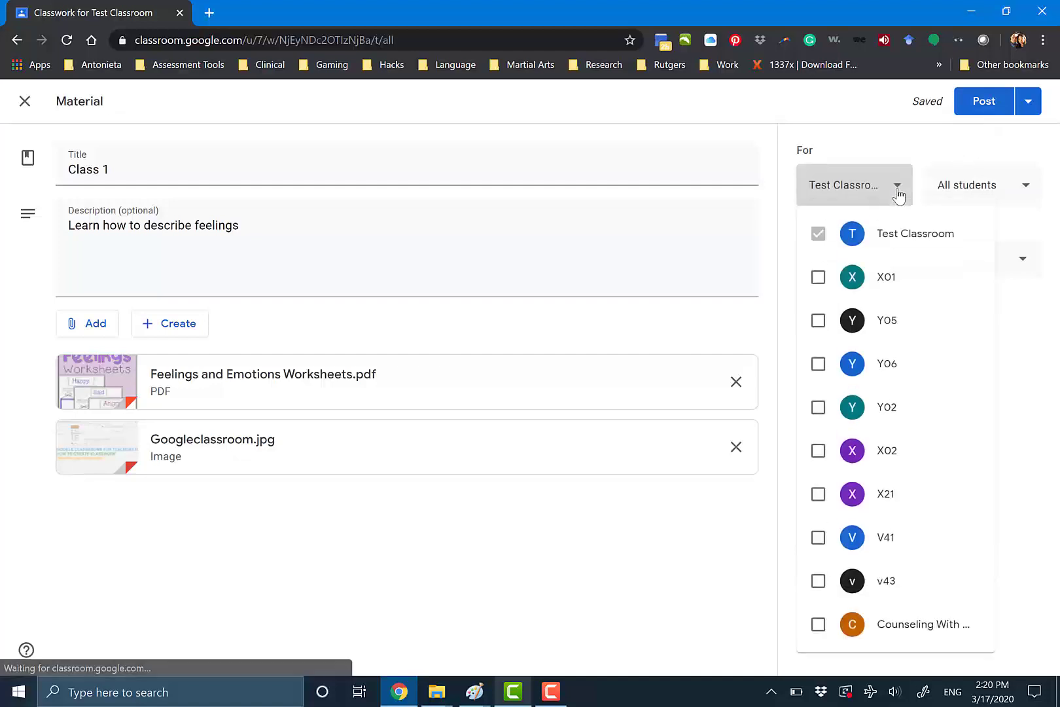
{"action": "left_click", "coordinate": [904, 137]}
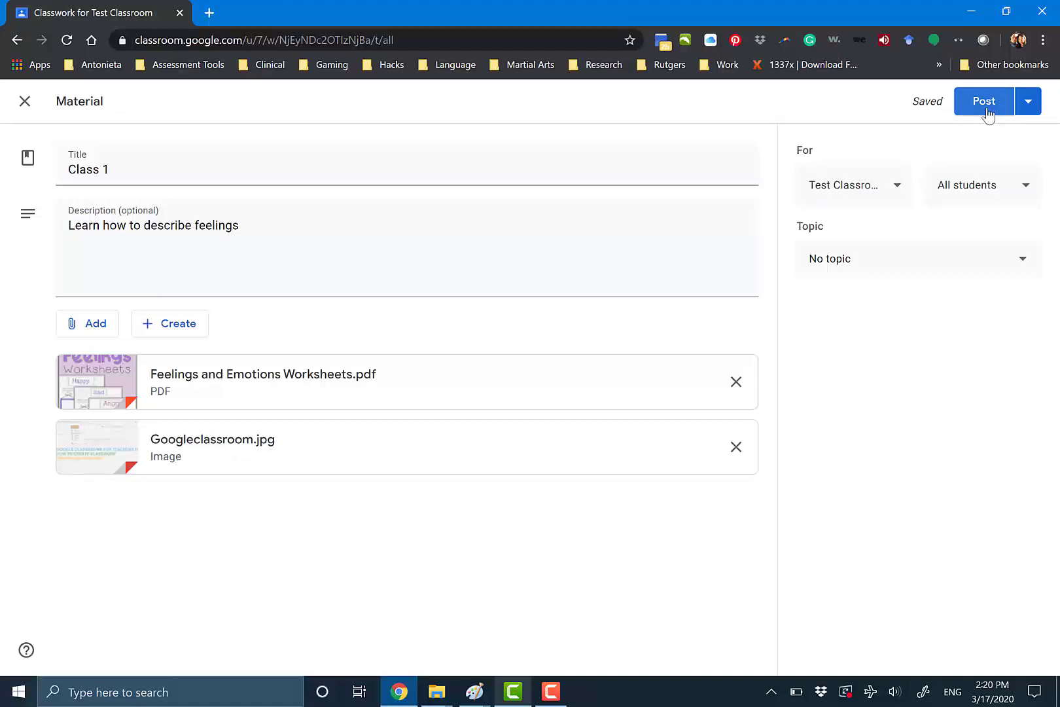
{"action": "left_click", "coordinate": [1039, 110]}
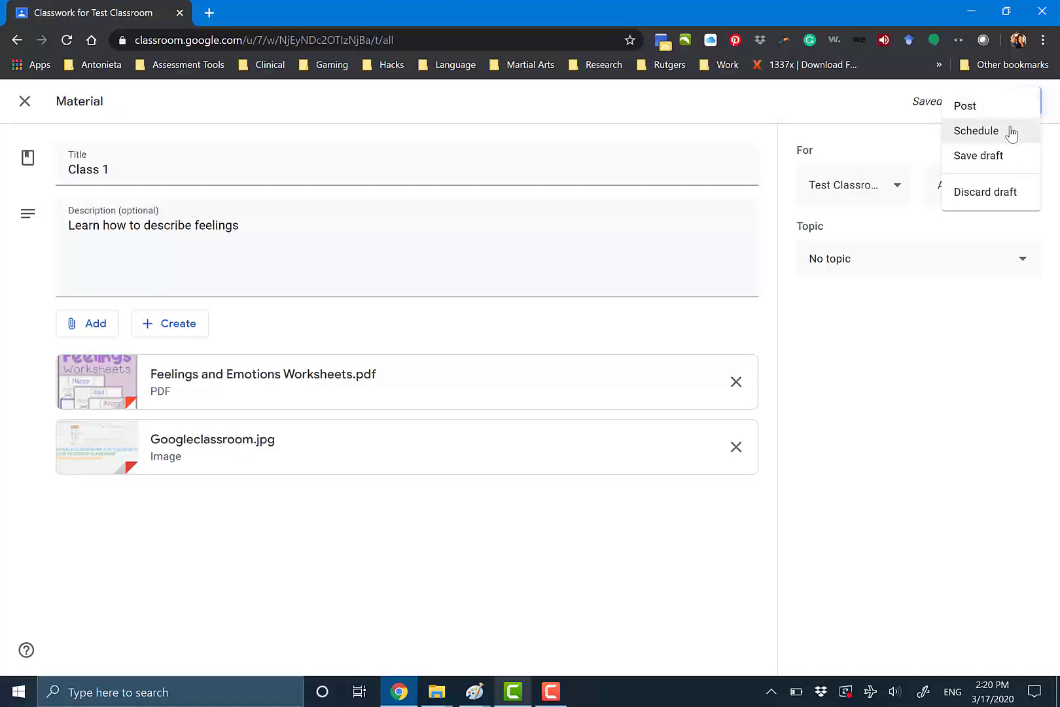
Schedule Class 1 to post on Mar 18, 2020 at 9:00 AM.
{"action": "left_click", "coordinate": [1011, 132]}
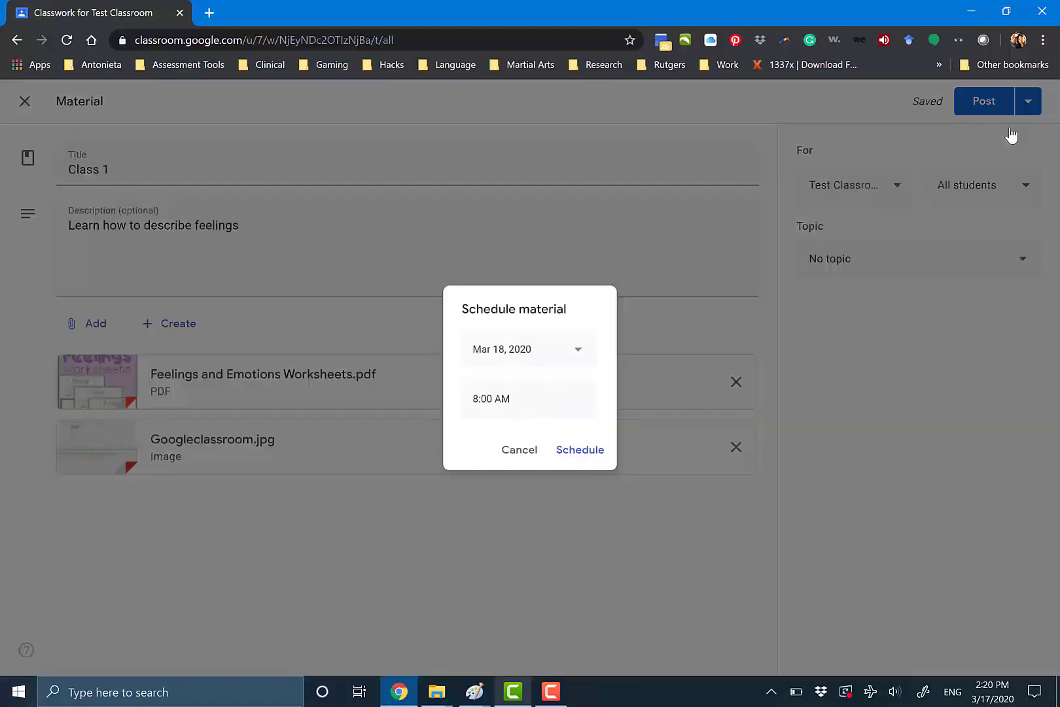
{"action": "left_click", "coordinate": [571, 356]}
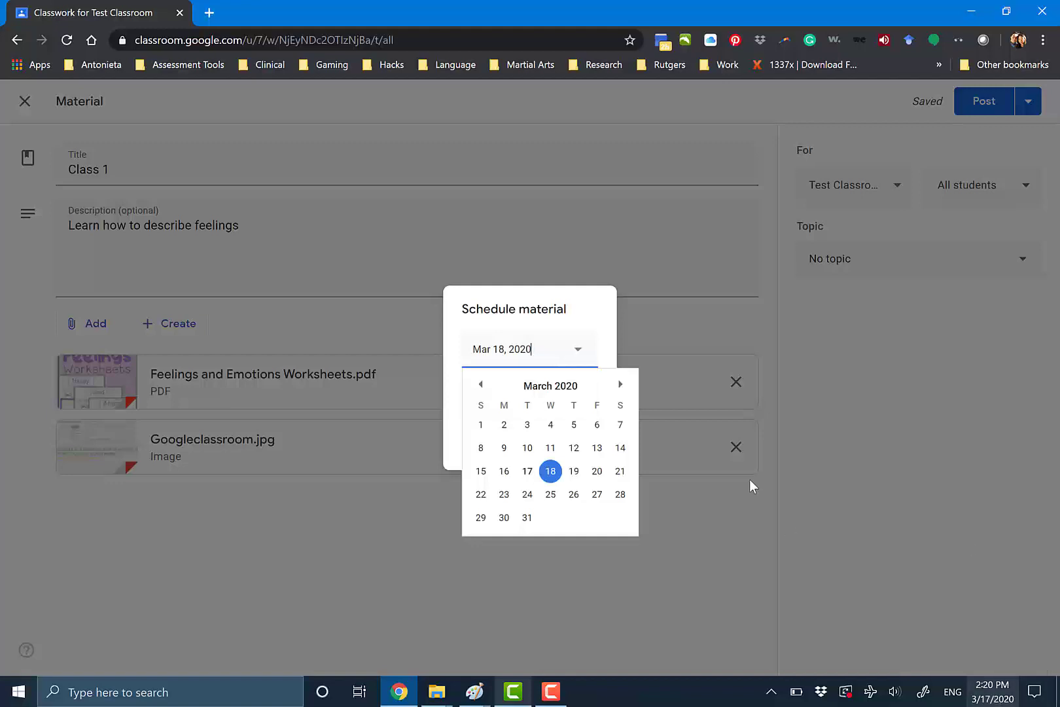
{"action": "left_click", "coordinate": [549, 329]}
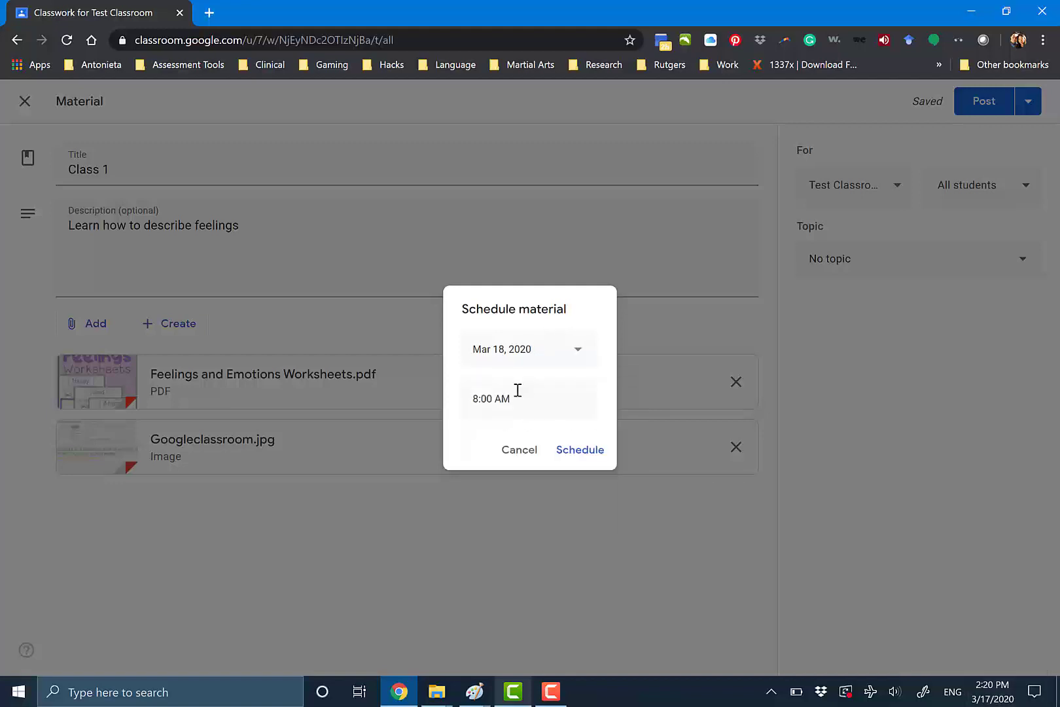
{"action": "left_click", "coordinate": [572, 355]}
{"action": "left_click", "coordinate": [549, 472]}
{"action": "left_click", "coordinate": [478, 404]}
{"action": "left_click", "coordinate": [478, 404]}
{"action": "left_click", "coordinate": [596, 453]}
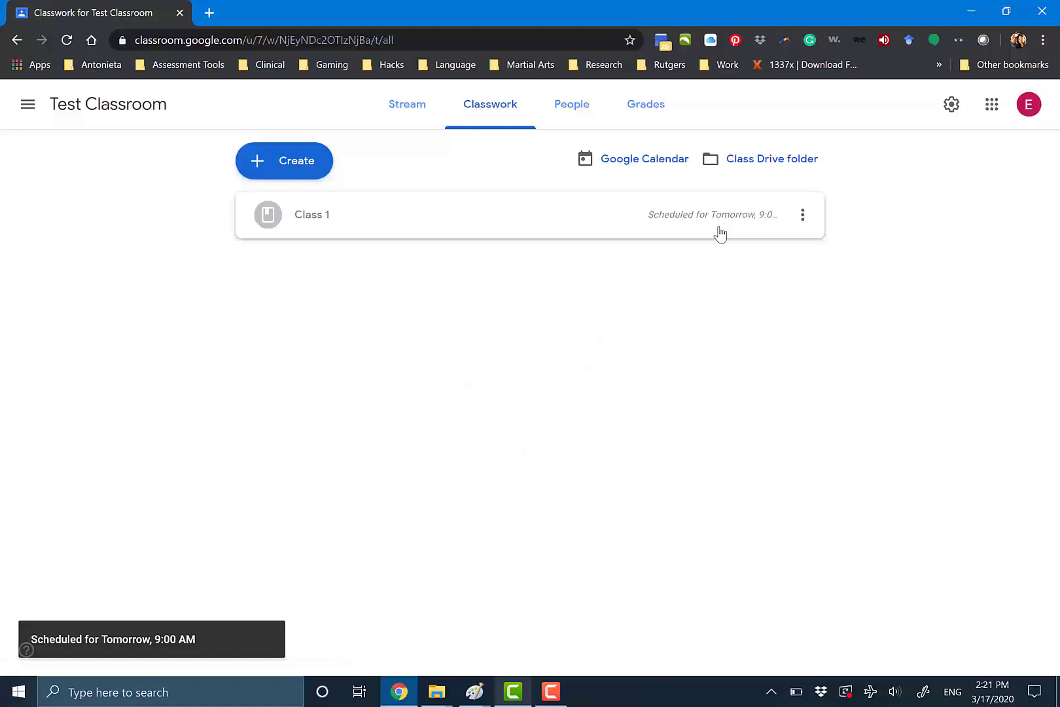
Reopen Class 1 for editing and remove its Mar 18 9:00 AM schedule.
{"action": "left_click", "coordinate": [527, 224]}
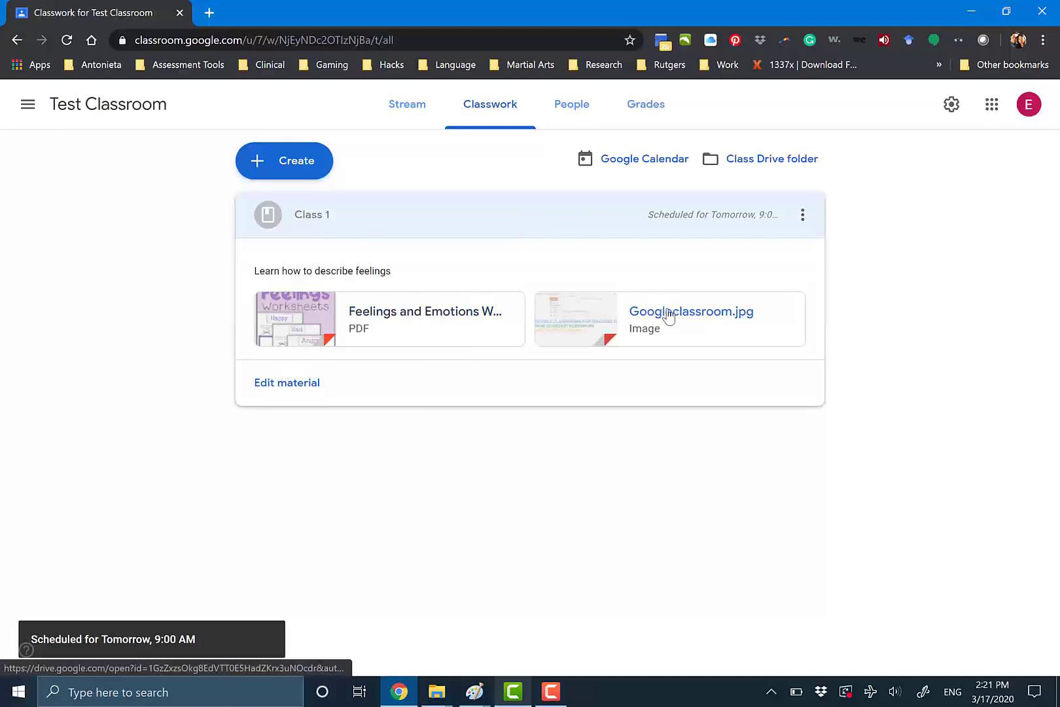
{"action": "left_click", "coordinate": [282, 390]}
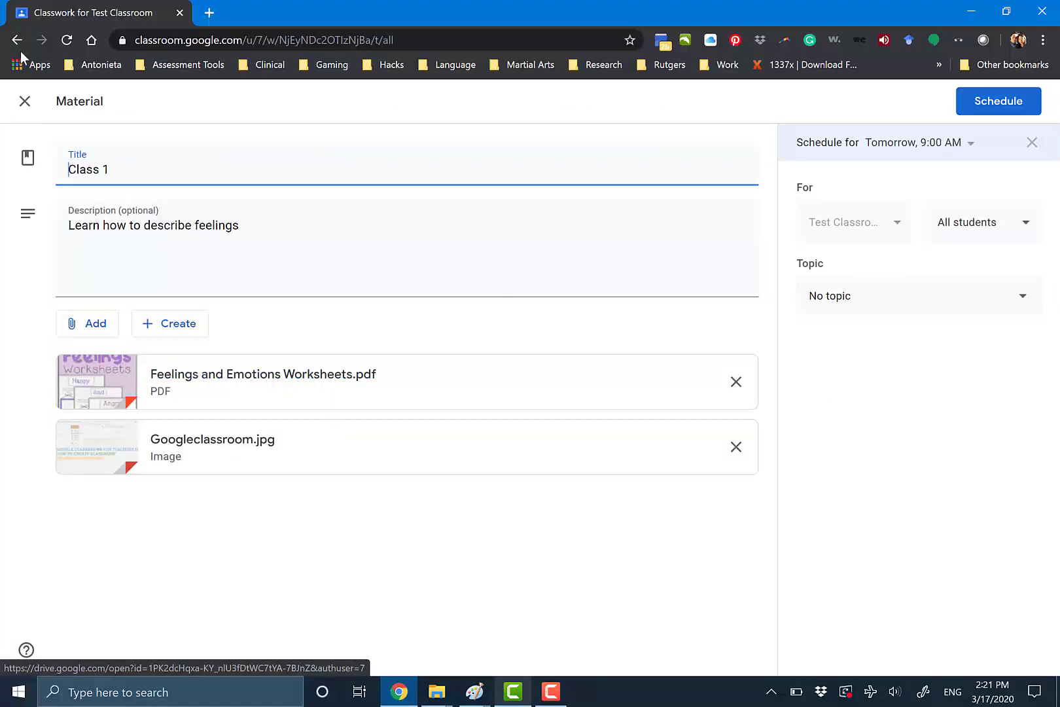
{"action": "left_click", "coordinate": [25, 101]}
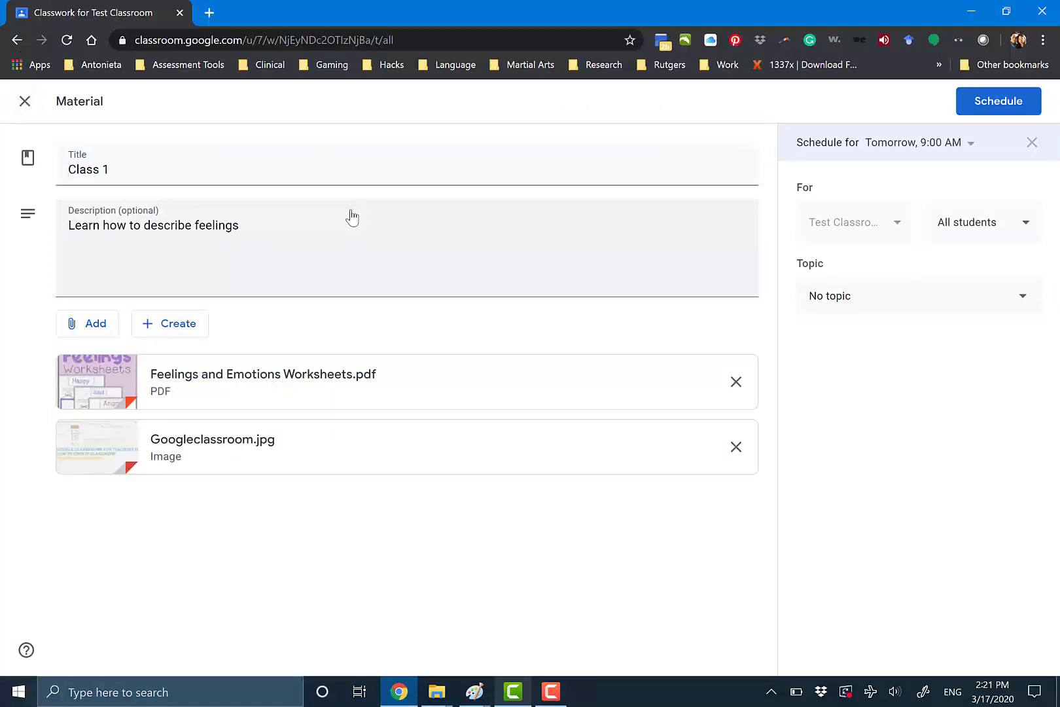
{"action": "left_click", "coordinate": [1025, 145]}
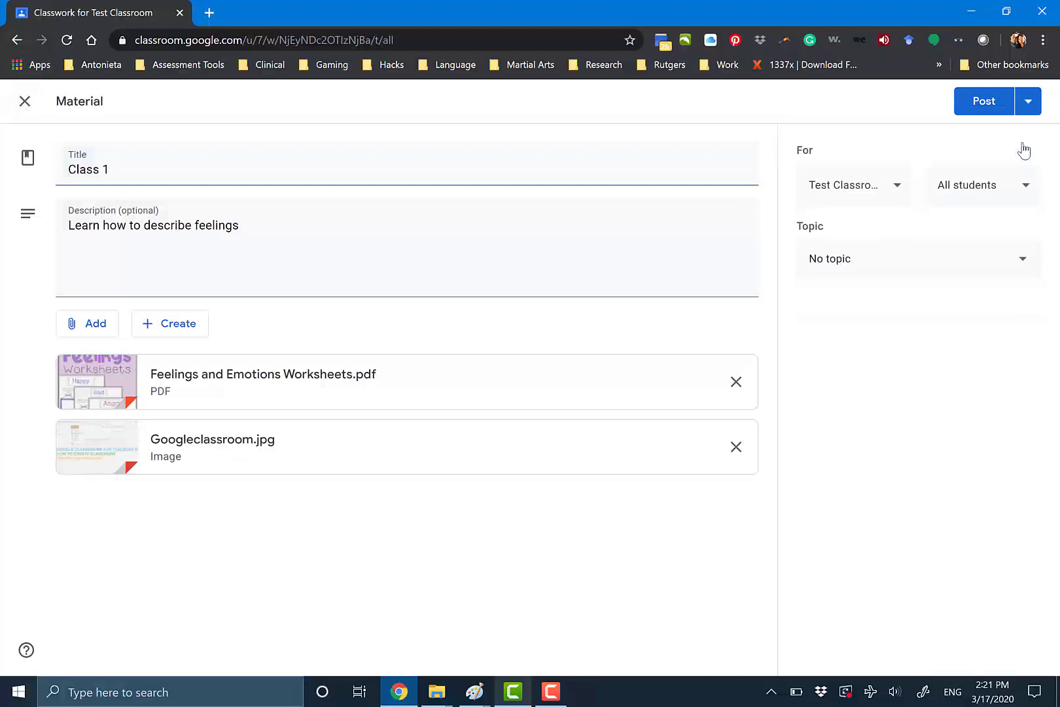
Try posting Class 1 to students right away, then cancel it.
{"action": "right_click", "coordinate": [1028, 108]}
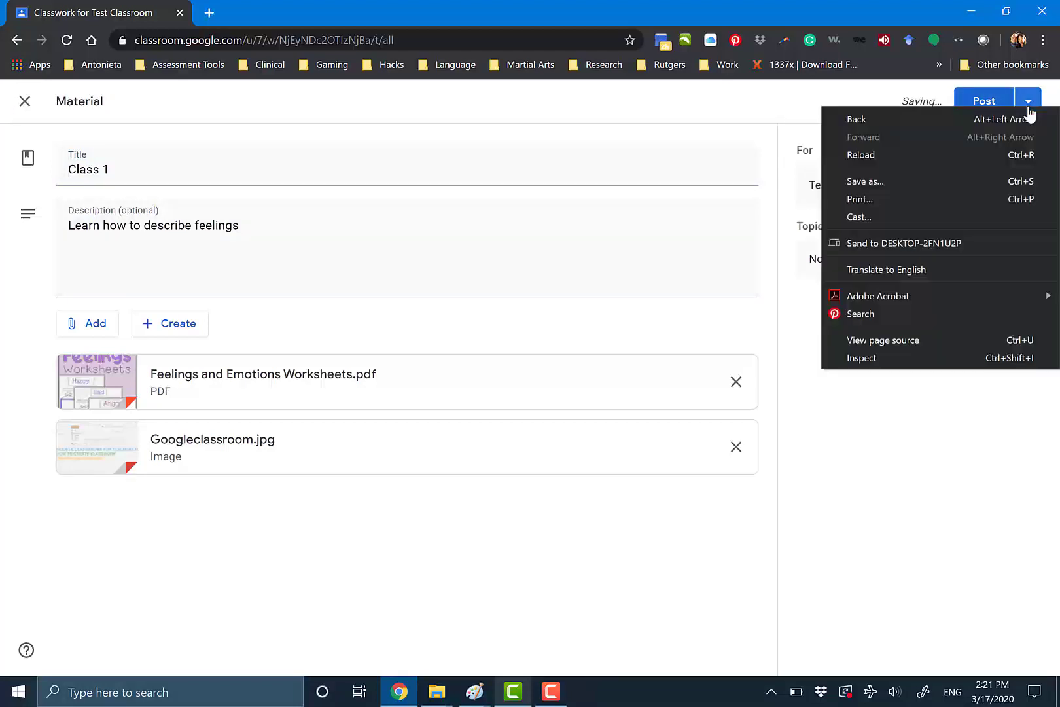
{"action": "left_click", "coordinate": [1028, 107]}
{"action": "left_click", "coordinate": [1028, 106]}
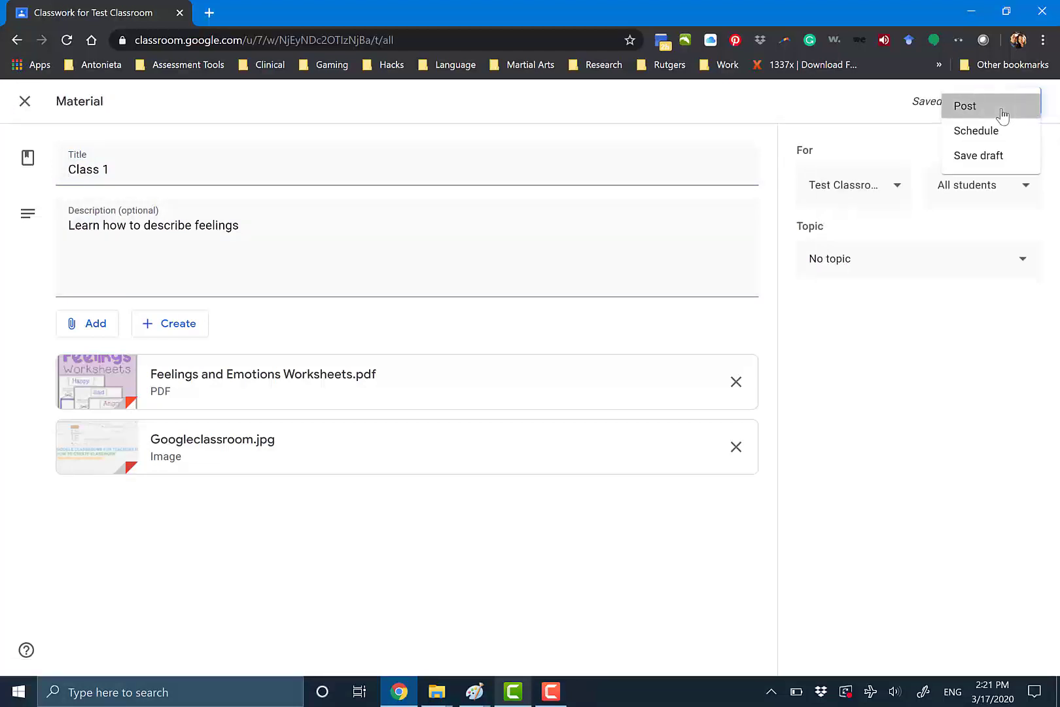
{"action": "left_click", "coordinate": [1001, 113]}
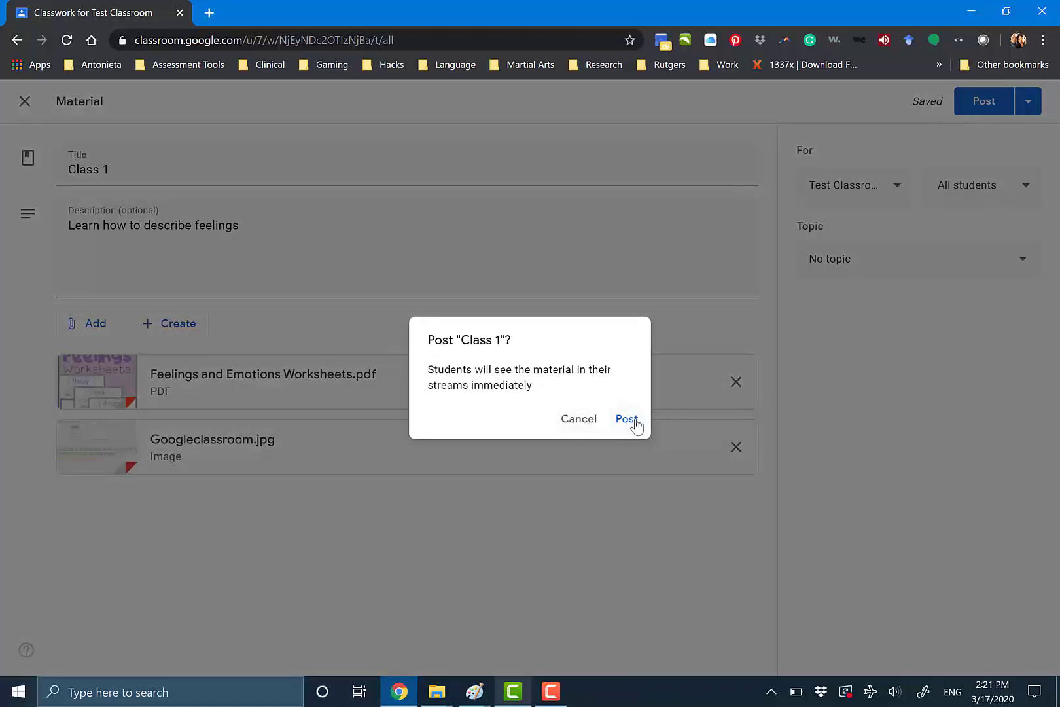
{"action": "left_click", "coordinate": [589, 425]}
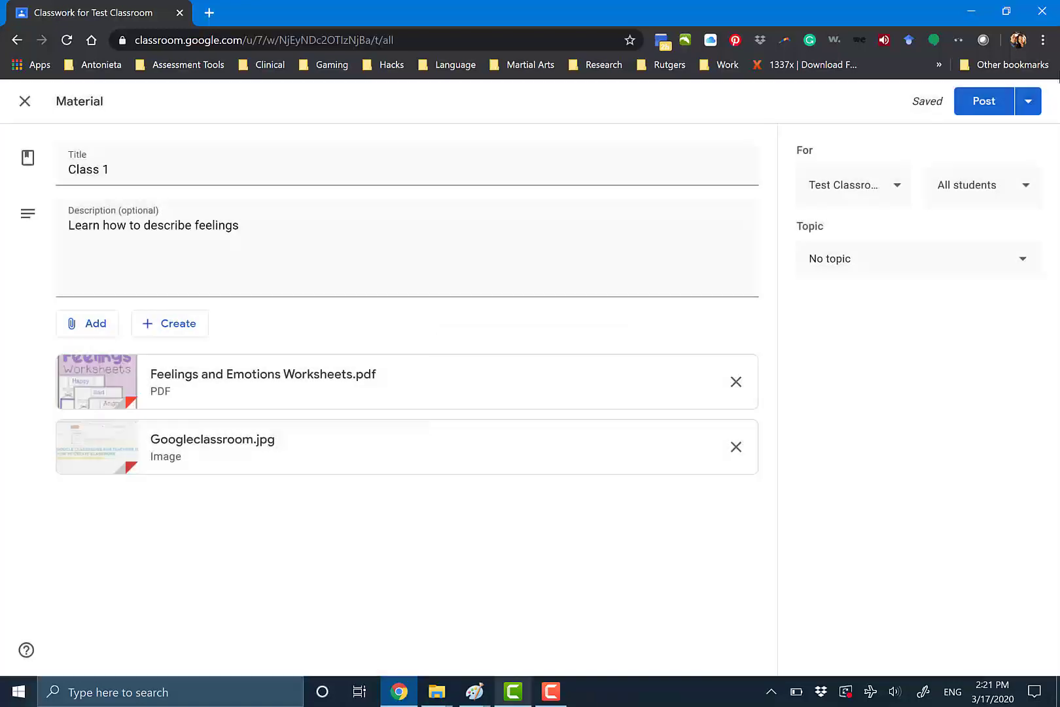
Try scheduling Class 1, cancel it, and list the classes it can go to.
{"action": "left_click", "coordinate": [1028, 102]}
{"action": "left_click", "coordinate": [985, 130]}
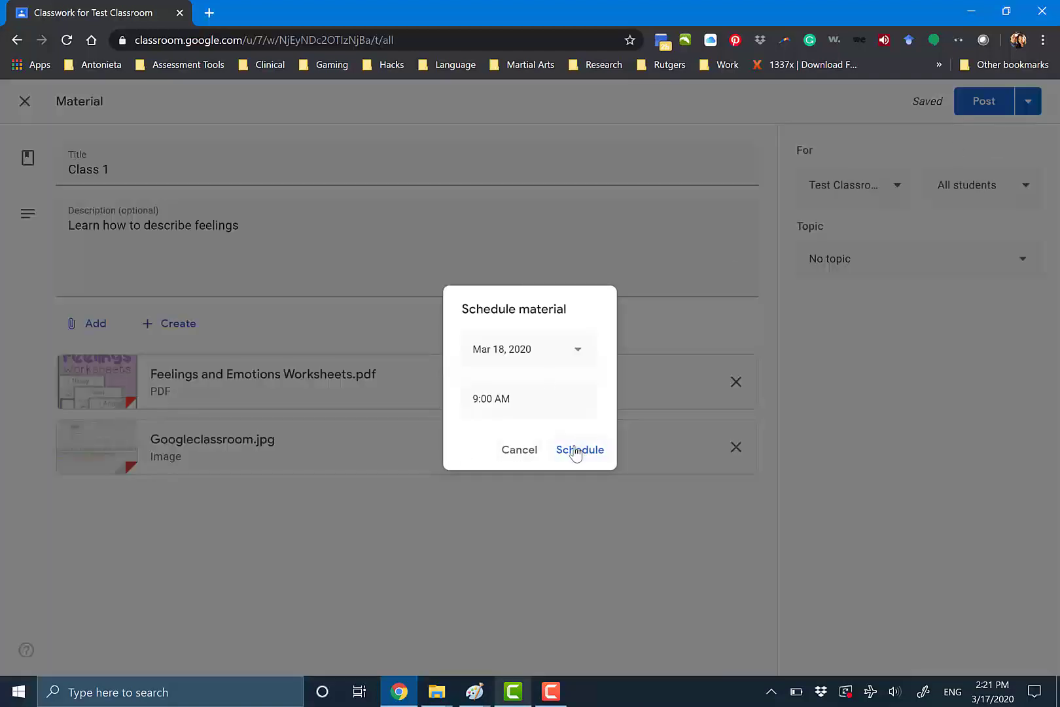
{"action": "left_click", "coordinate": [519, 452]}
{"action": "left_click", "coordinate": [907, 191]}
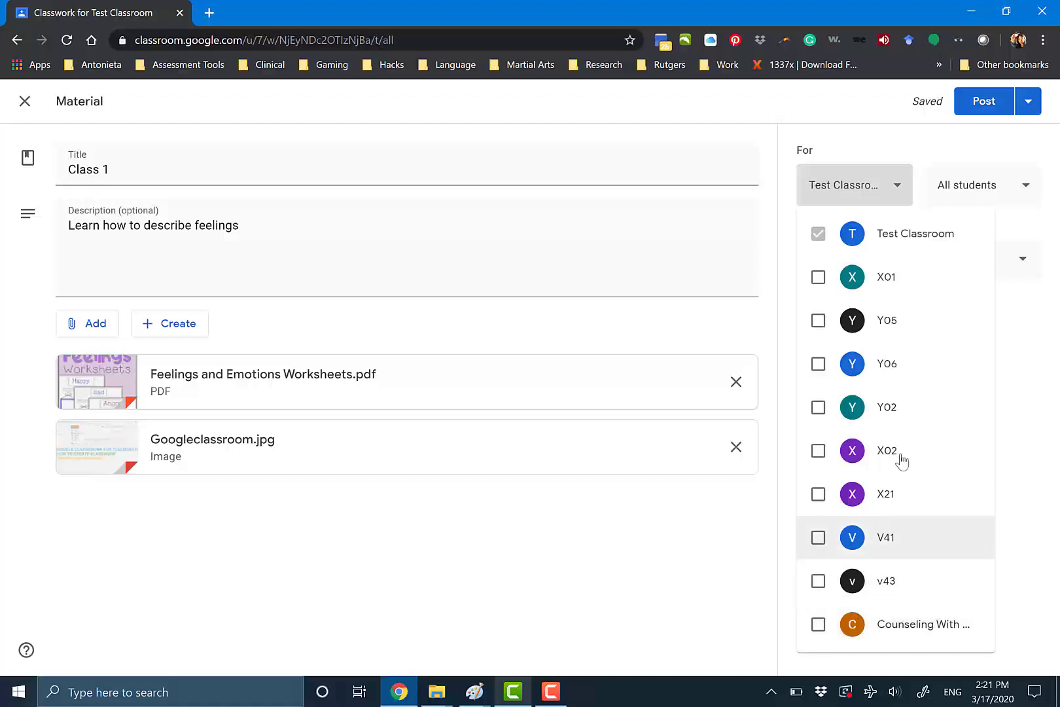
Keep All students as recipients and schedule Class 1 for tomorrow at 9:00 AM.
{"action": "left_click", "coordinate": [845, 142]}
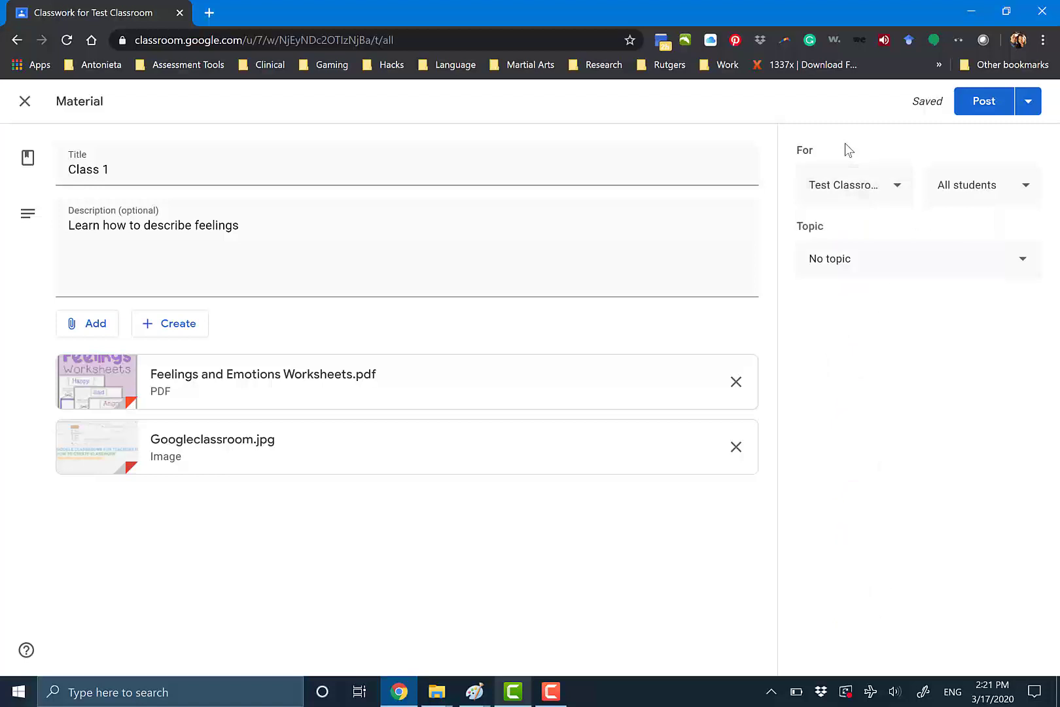
{"action": "left_click", "coordinate": [1026, 208]}
{"action": "left_click", "coordinate": [880, 136]}
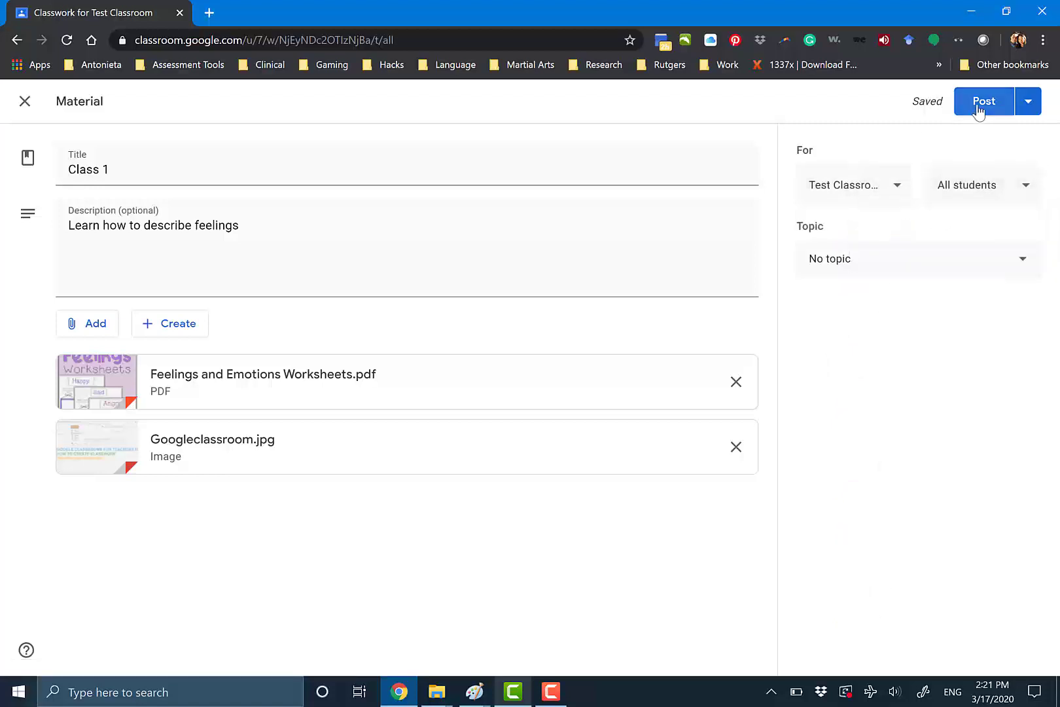
{"action": "left_click", "coordinate": [1026, 103]}
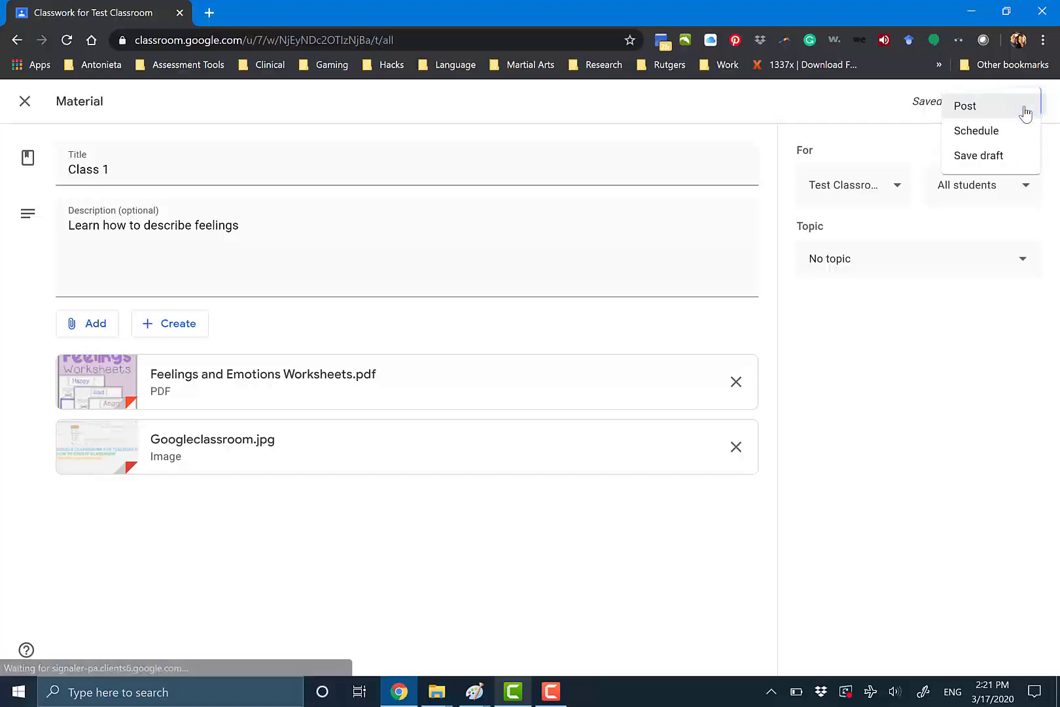
{"action": "left_click", "coordinate": [1000, 133]}
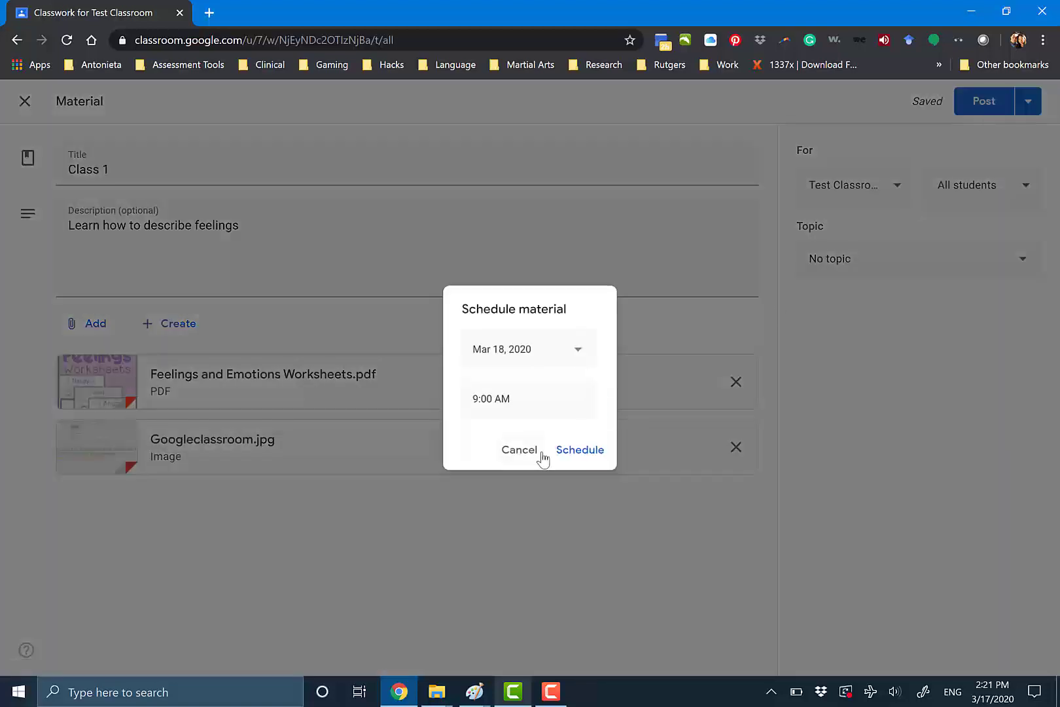
{"action": "left_click", "coordinate": [585, 453]}
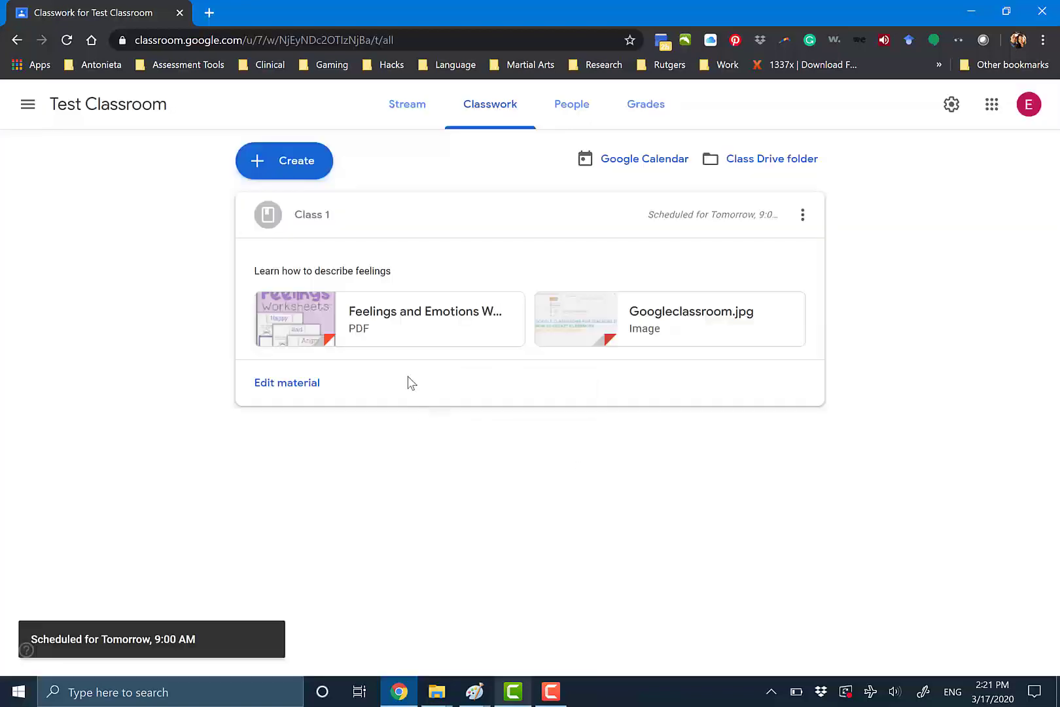
Start a new assignment titled 'Test Assignment' and look over the new-file attachment choices.
{"action": "left_click", "coordinate": [313, 166]}
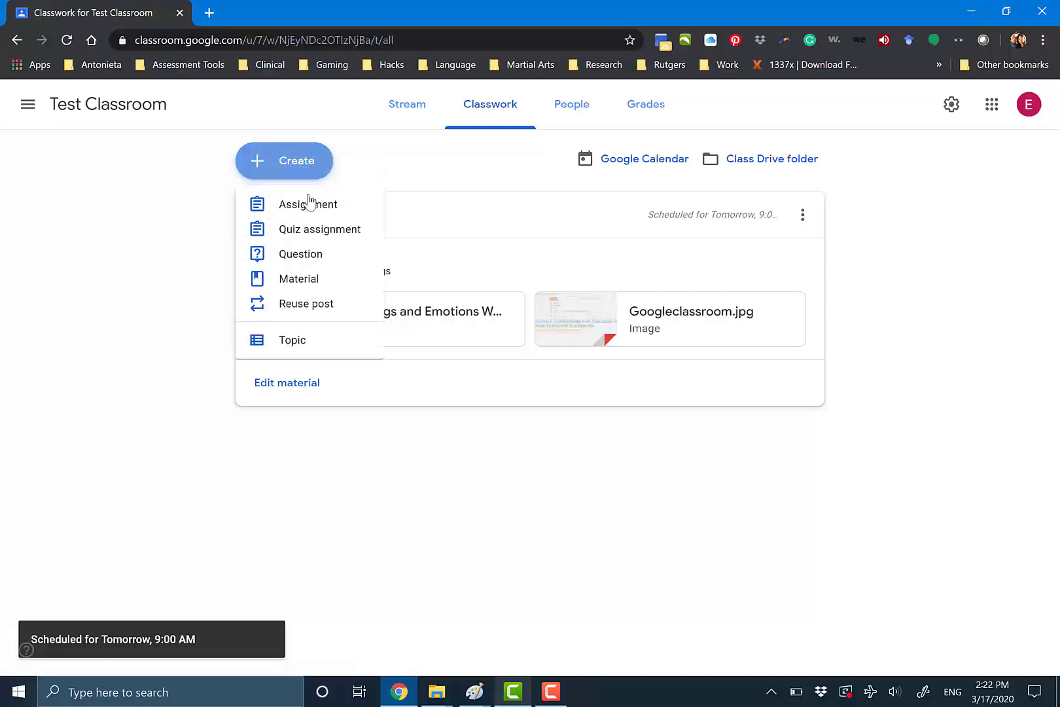
{"action": "left_click", "coordinate": [309, 206]}
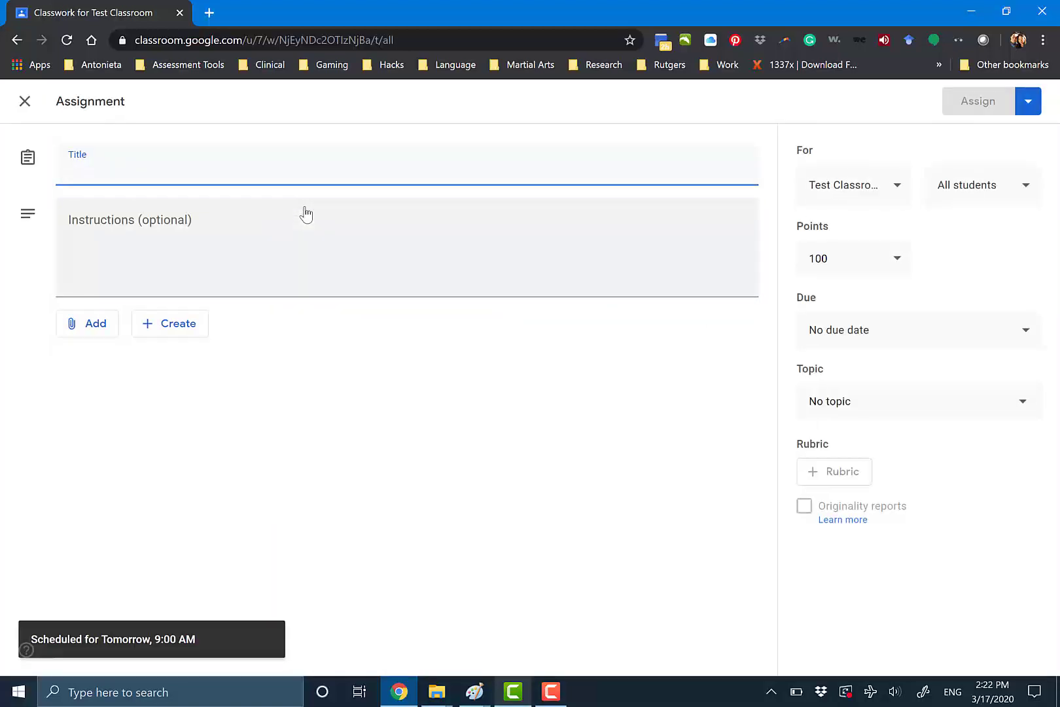
{"action": "type", "text": "T"}
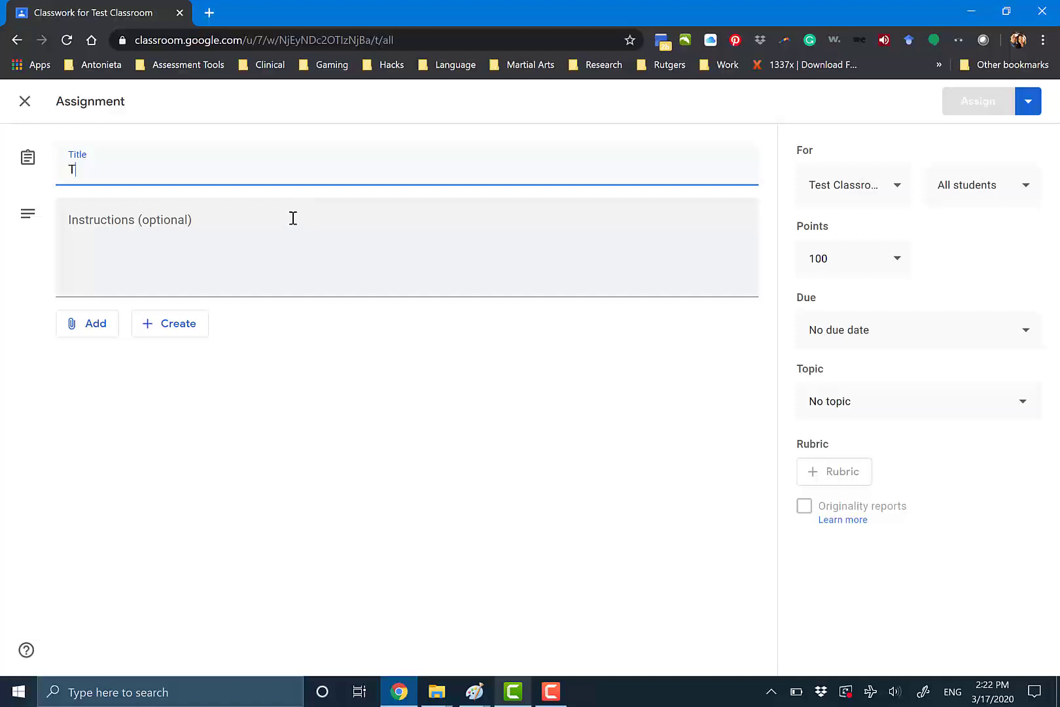
{"action": "type", "text": "est Assignment"}
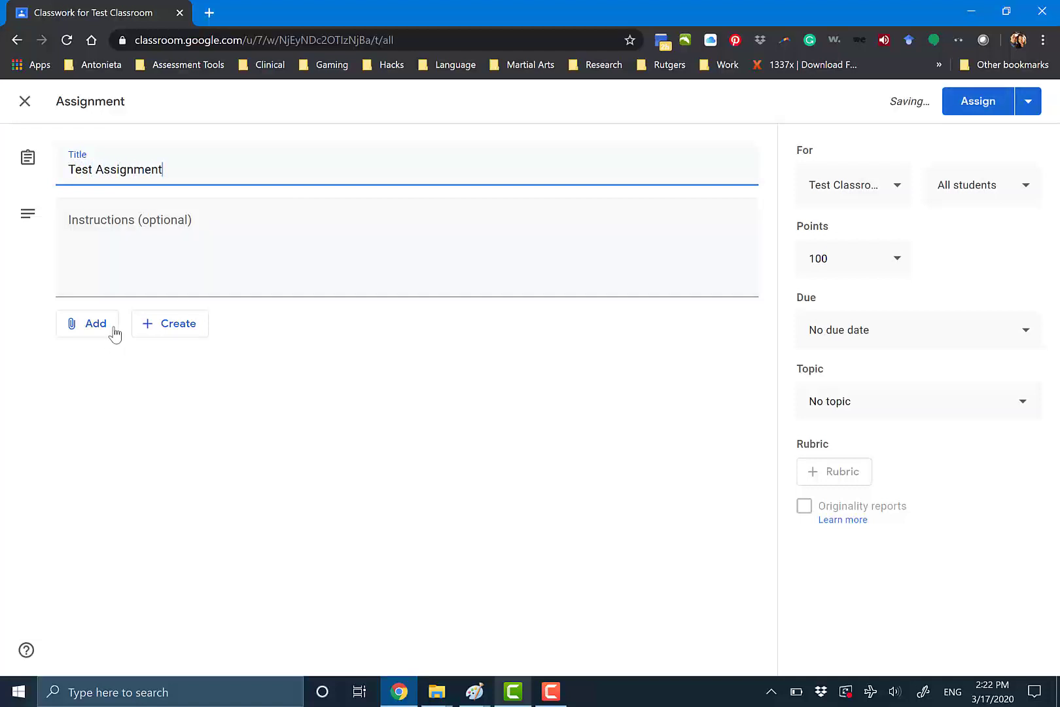
{"action": "left_click", "coordinate": [177, 332]}
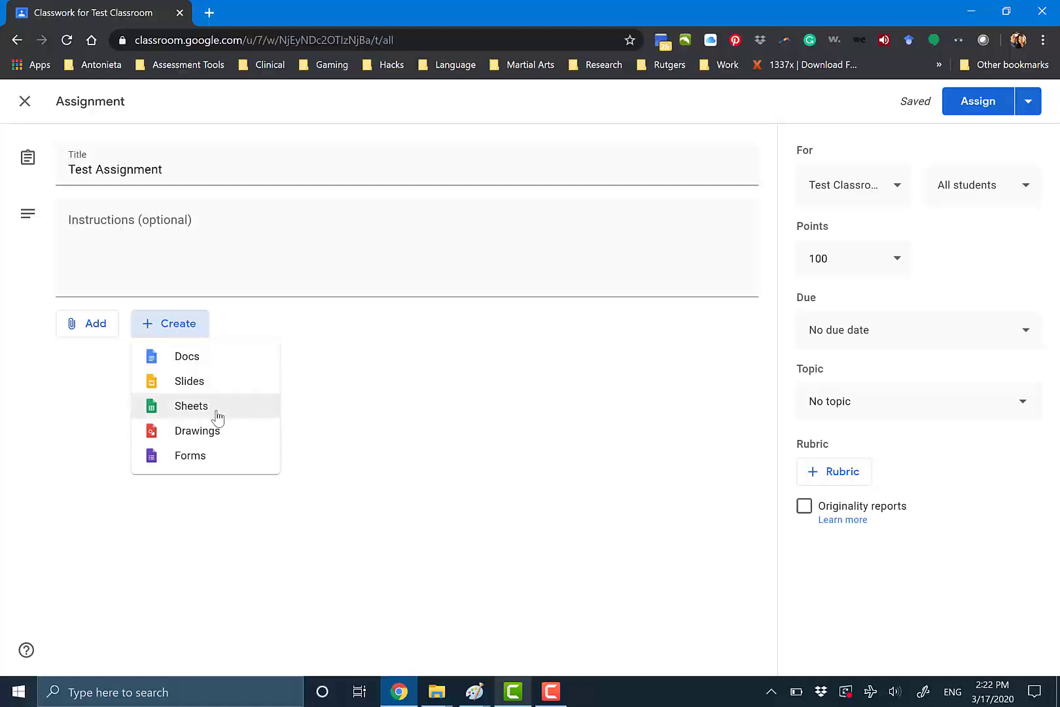
{"action": "left_click", "coordinate": [260, 307]}
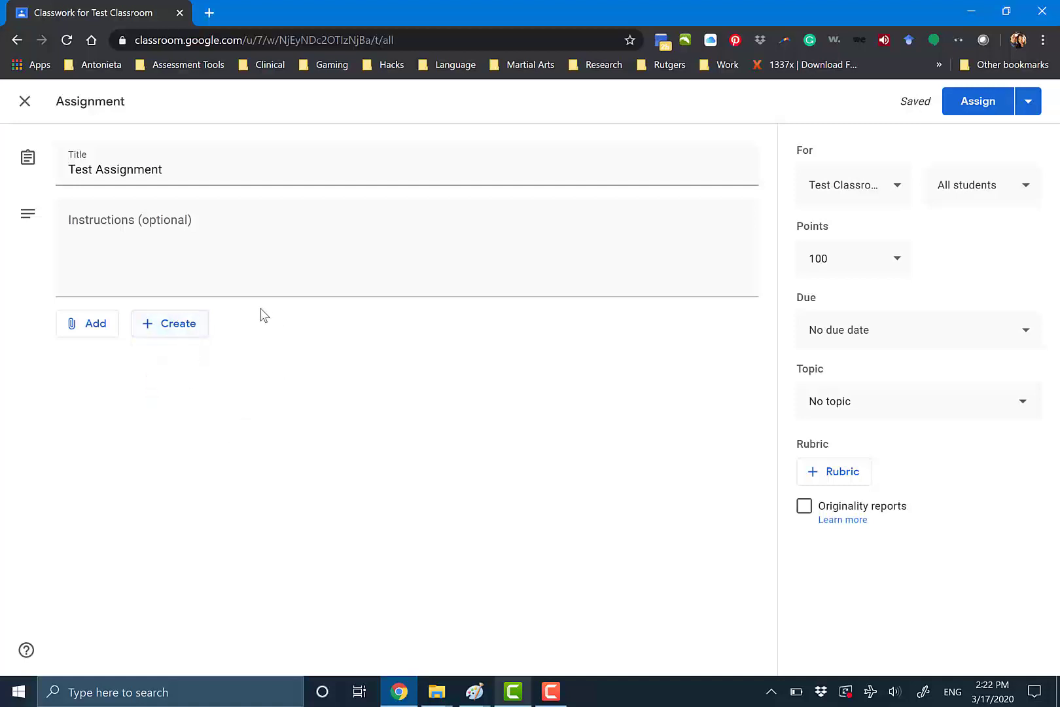
{"action": "left_click", "coordinate": [347, 244]}
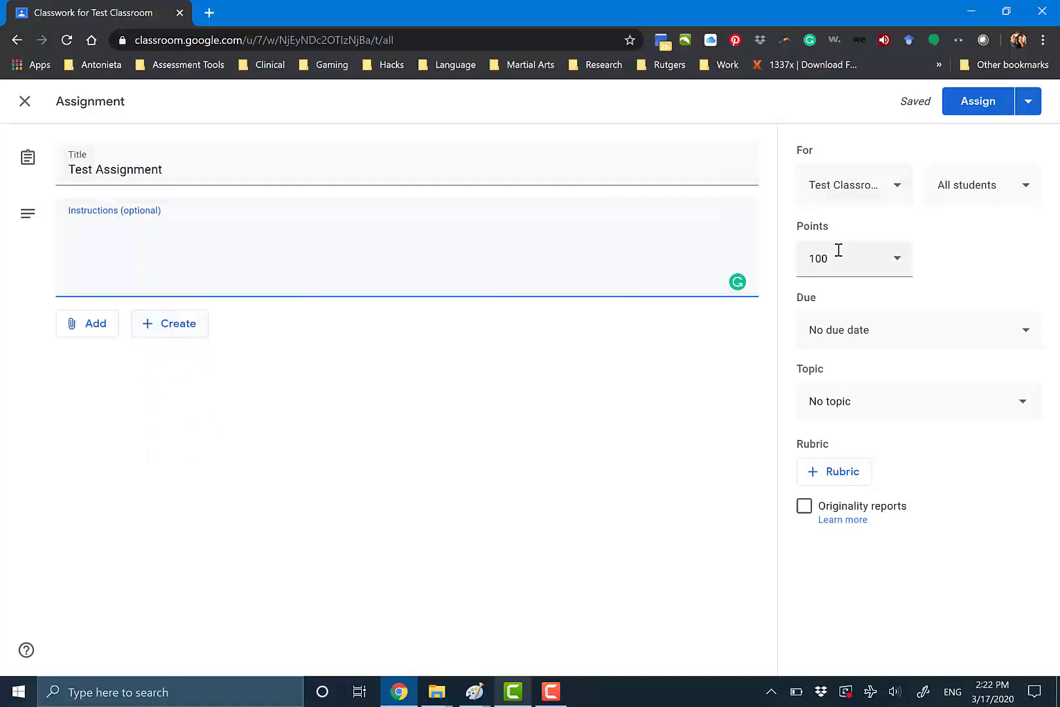
Review the class, due date and publishing options, leaving the assignment with no due date.
{"action": "left_click", "coordinate": [907, 194]}
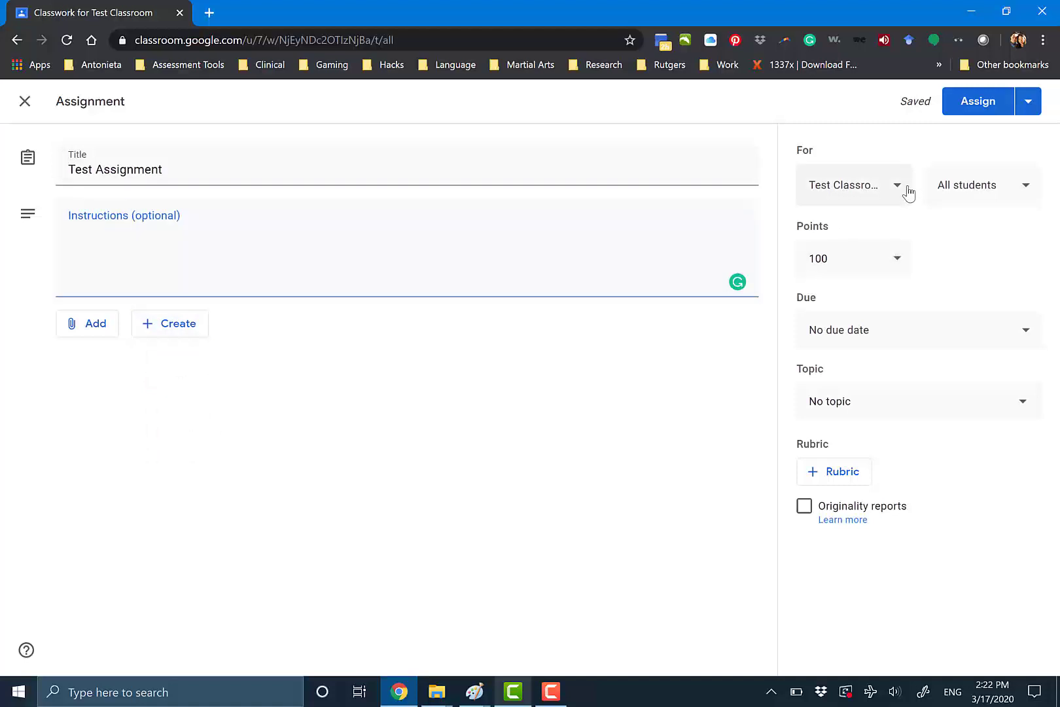
{"action": "left_click", "coordinate": [909, 191]}
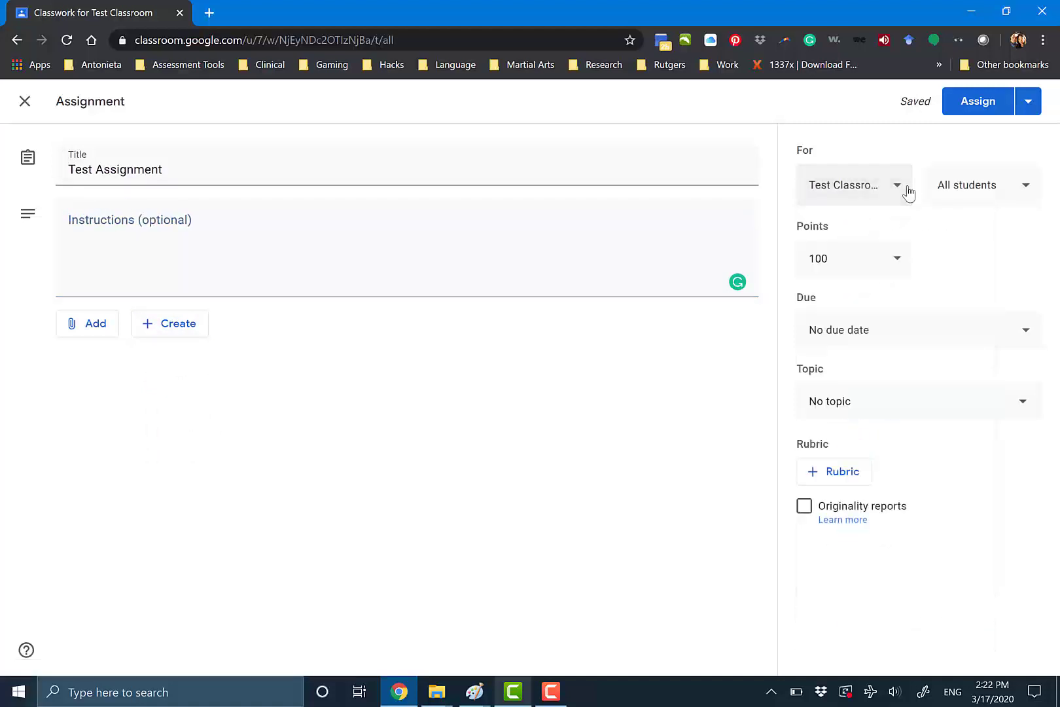
{"action": "left_click", "coordinate": [871, 345]}
{"action": "left_click", "coordinate": [966, 283]}
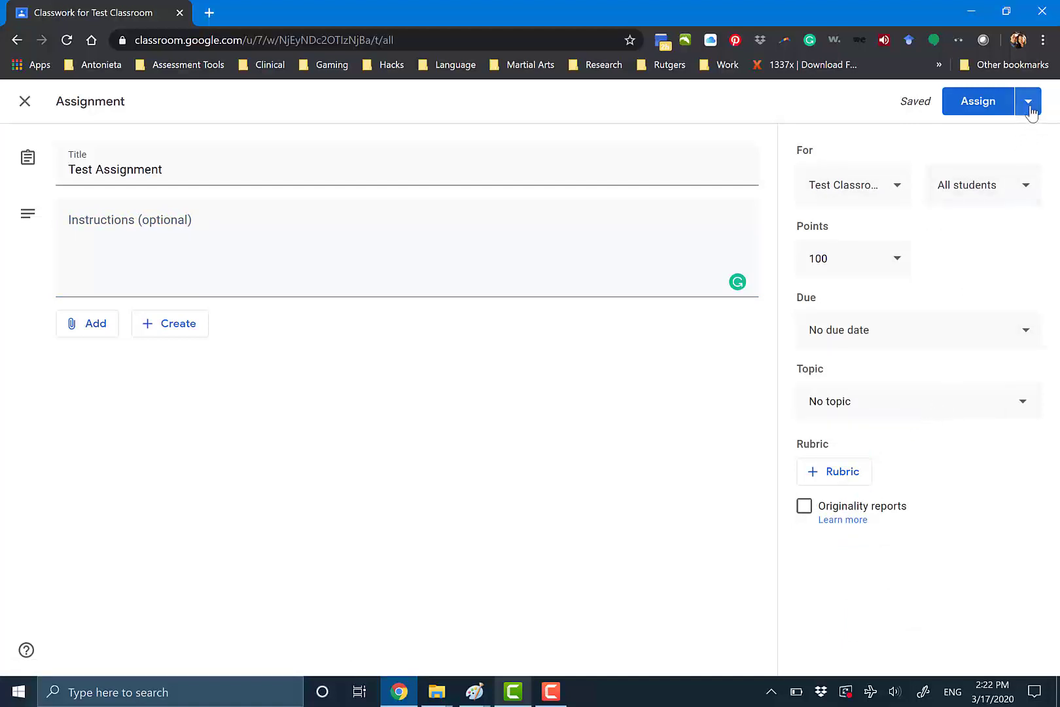
{"action": "left_click", "coordinate": [1028, 106]}
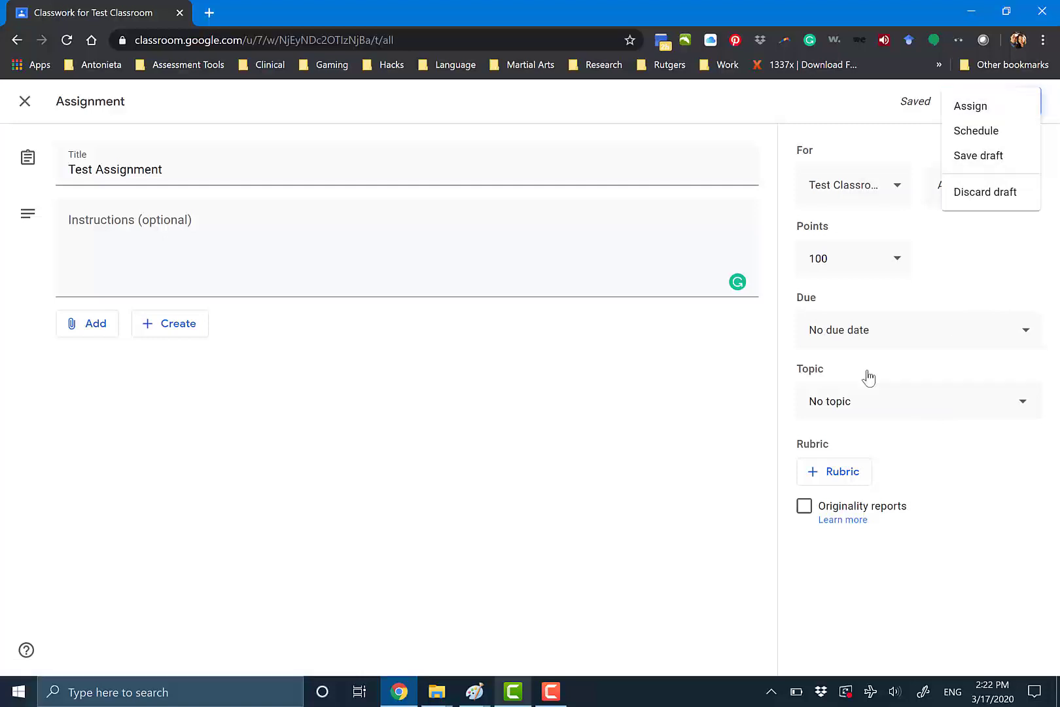
{"action": "left_click", "coordinate": [21, 103]}
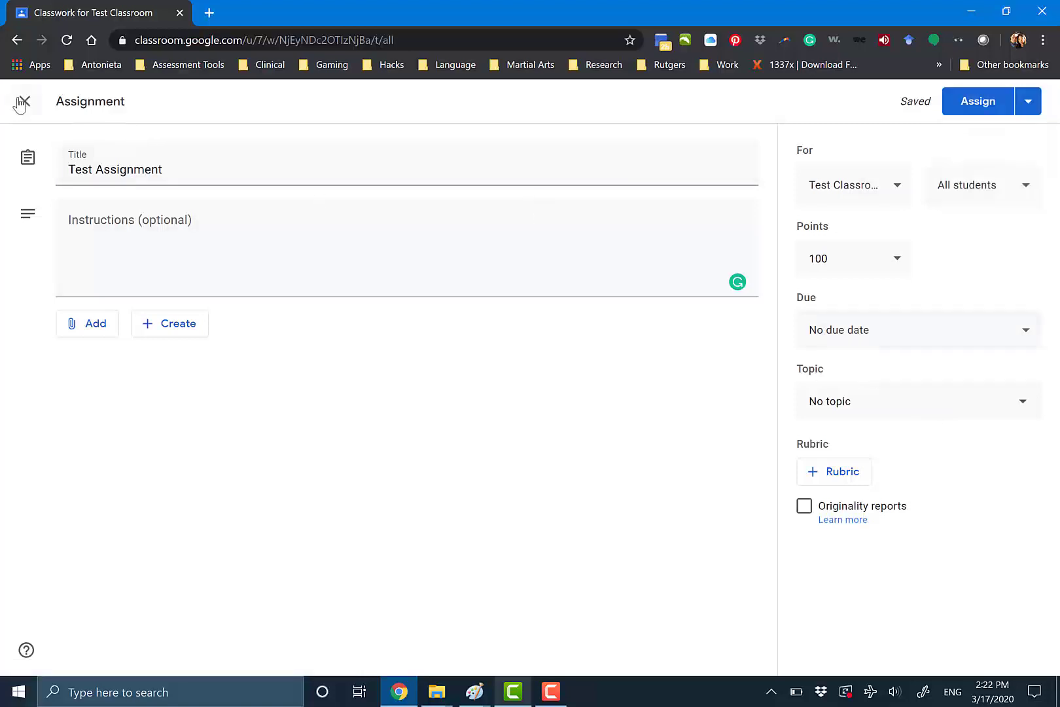
Close the editor to keep Test Assignment as a draft, then return to Classwork via Grades.
{"action": "left_click", "coordinate": [20, 103]}
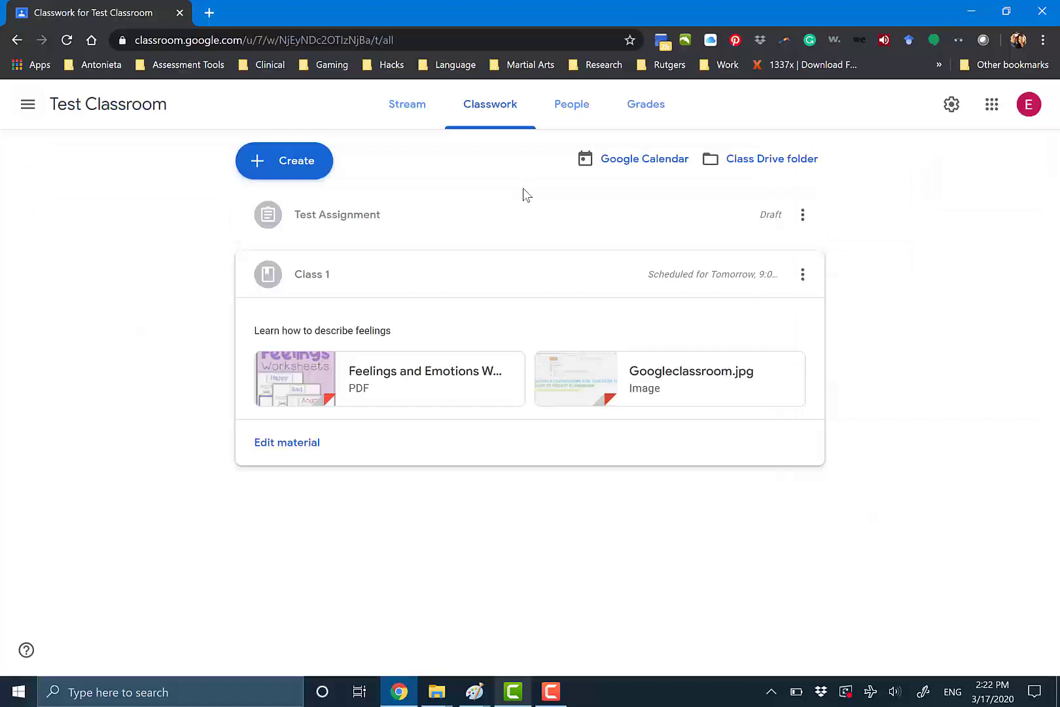
{"action": "left_click", "coordinate": [637, 110]}
{"action": "left_click", "coordinate": [491, 124]}
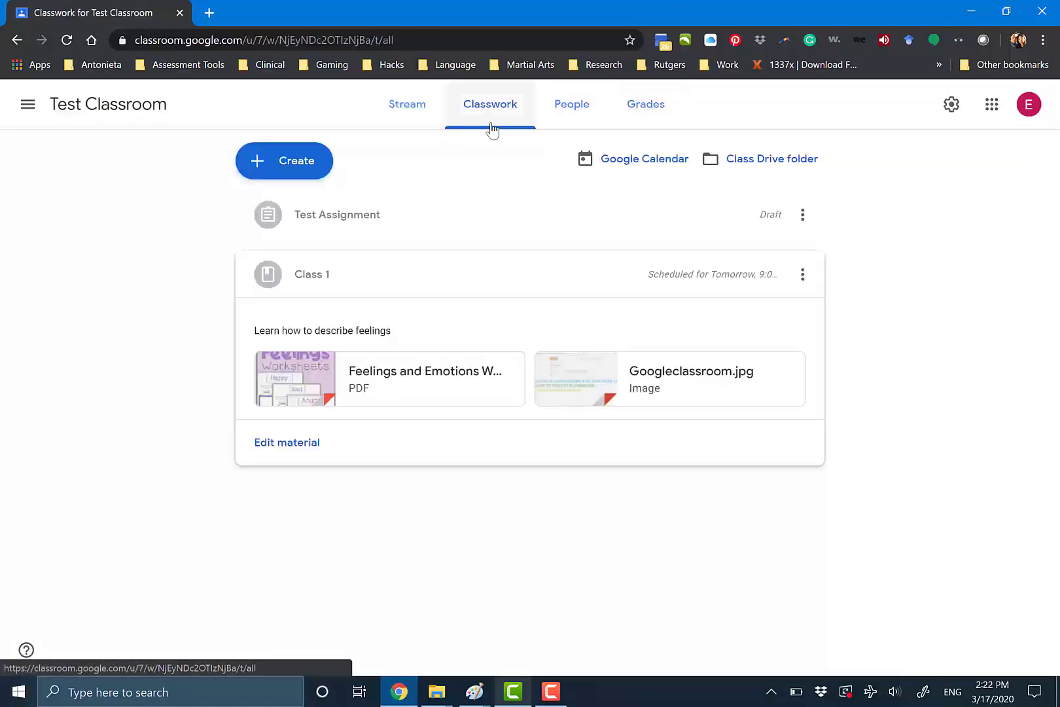